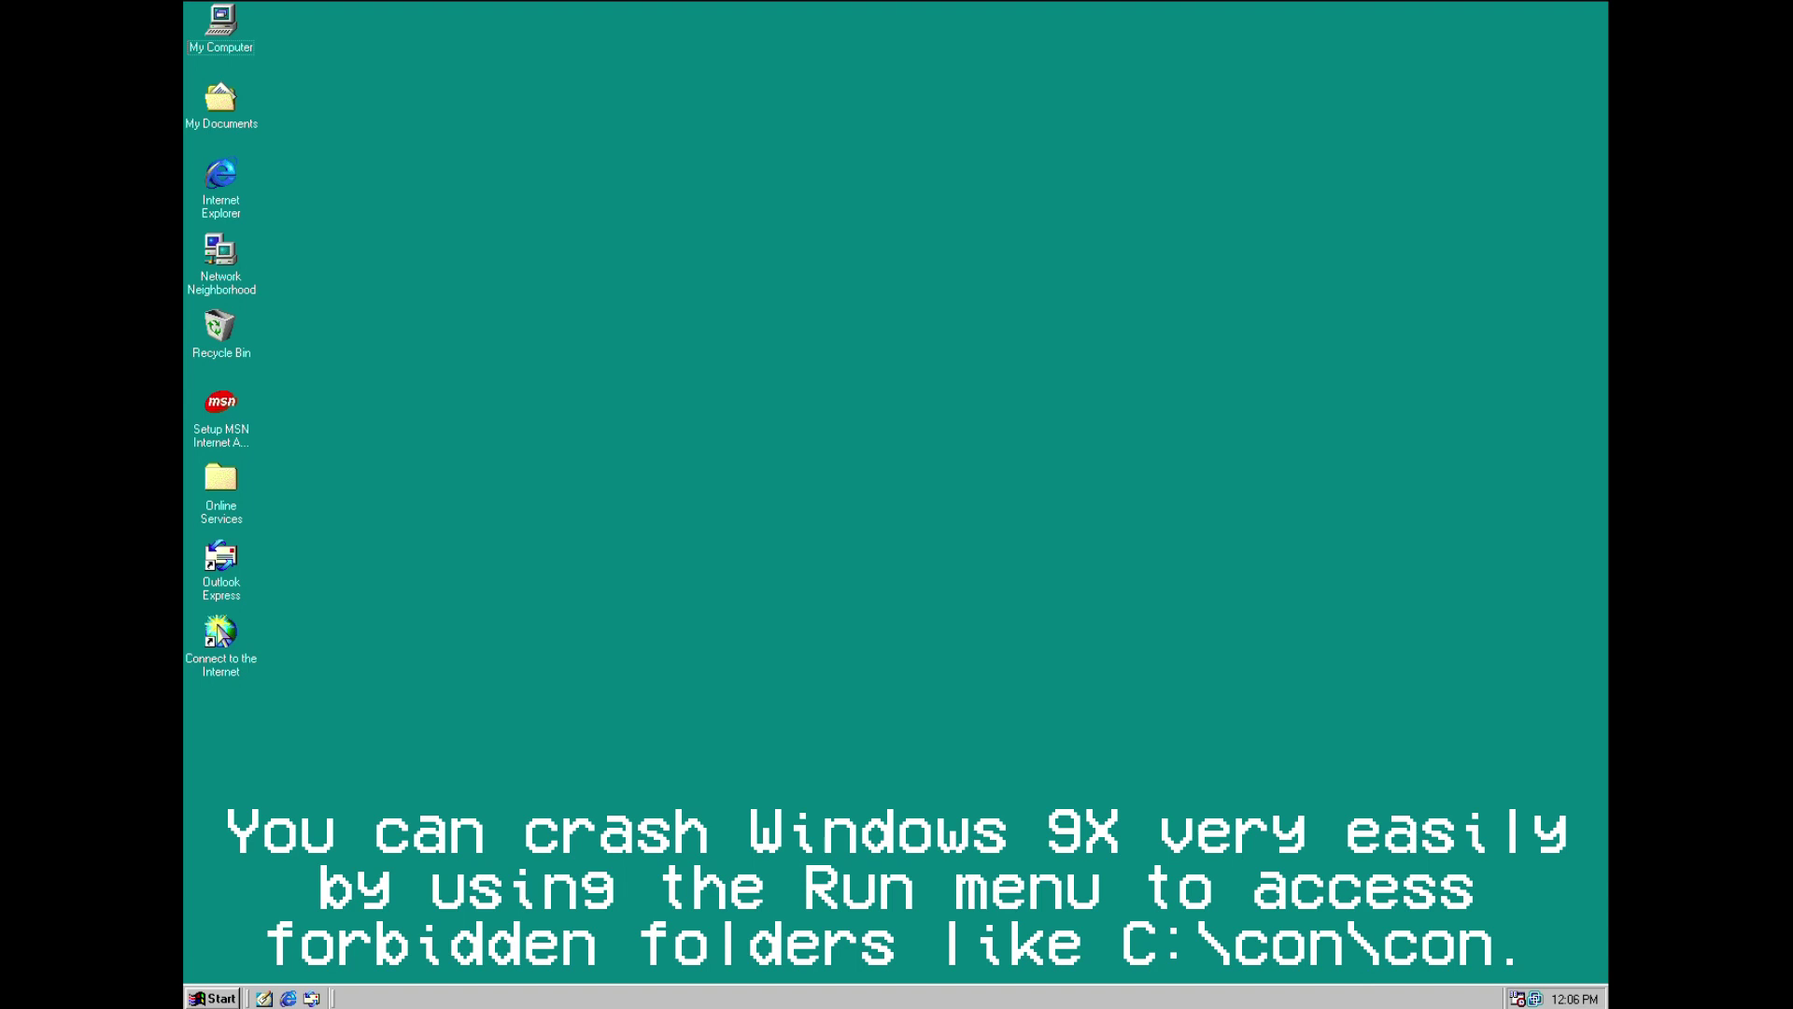
Open the Run dialog and enter the forbidden folder path C:\con\con to crash Windows
key(super)
key(Up)
key(Up)
key(Up)
key(Return)
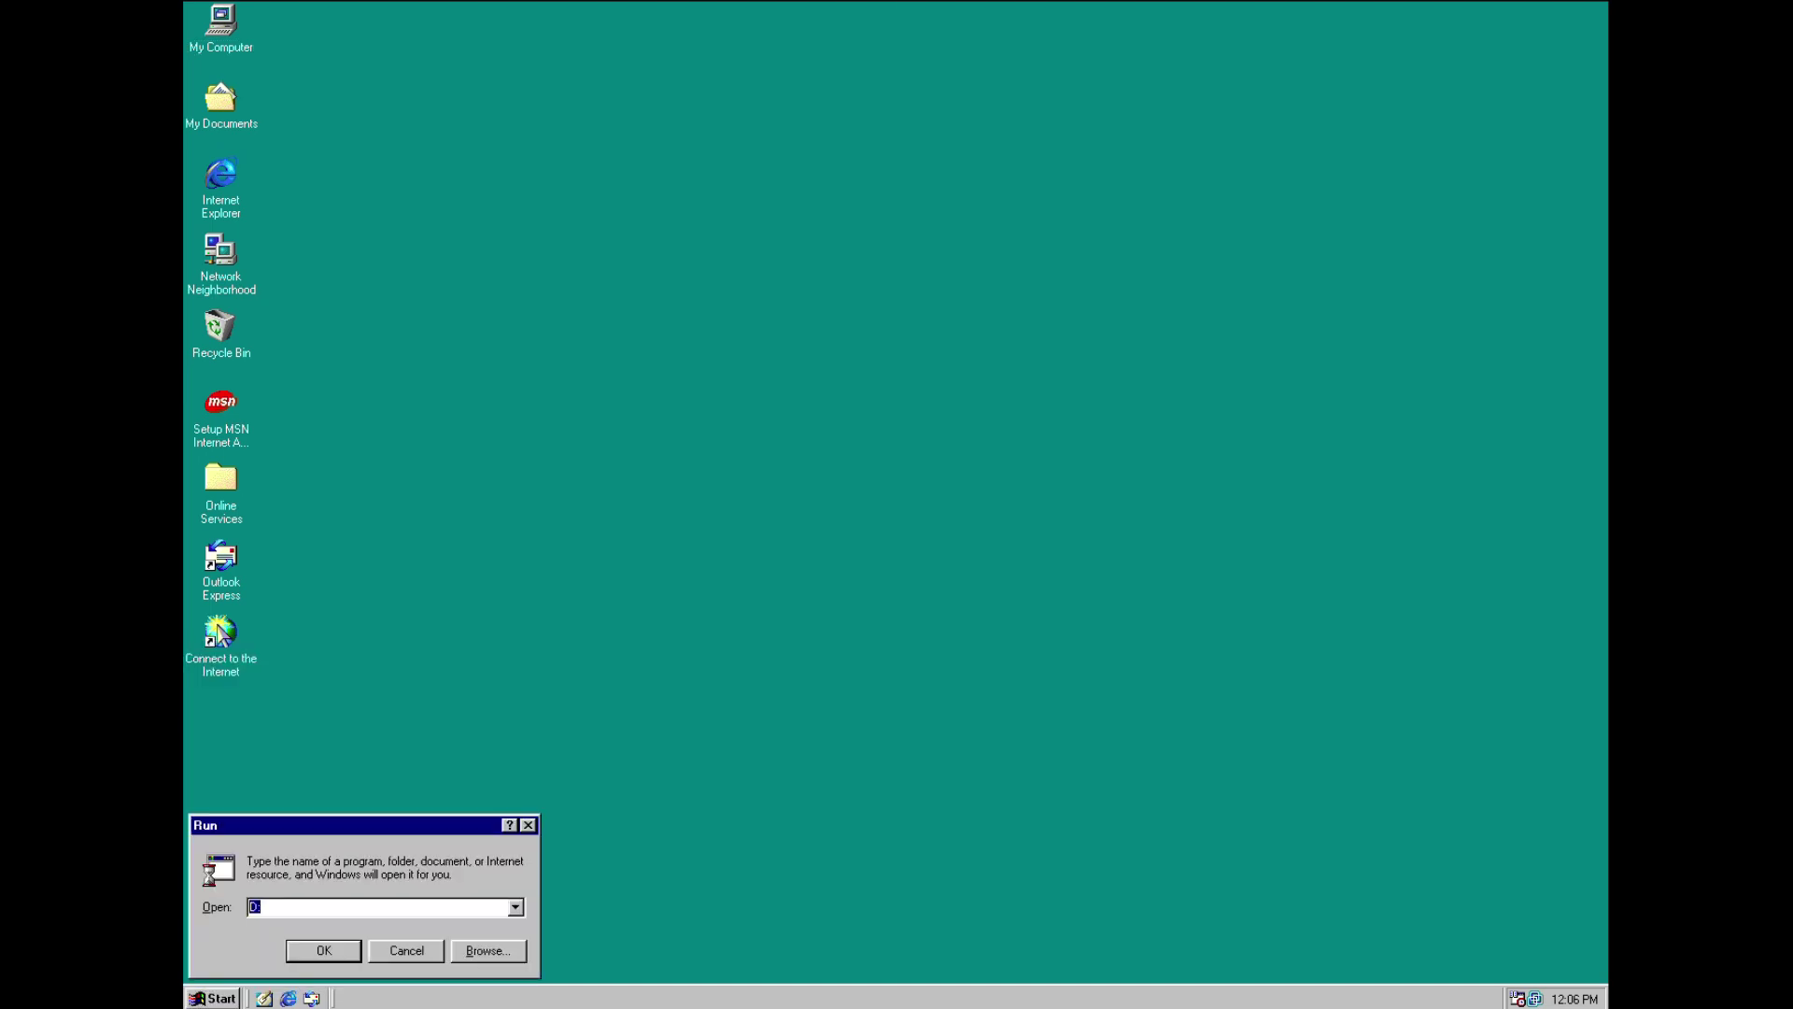
text(c:\con\co)
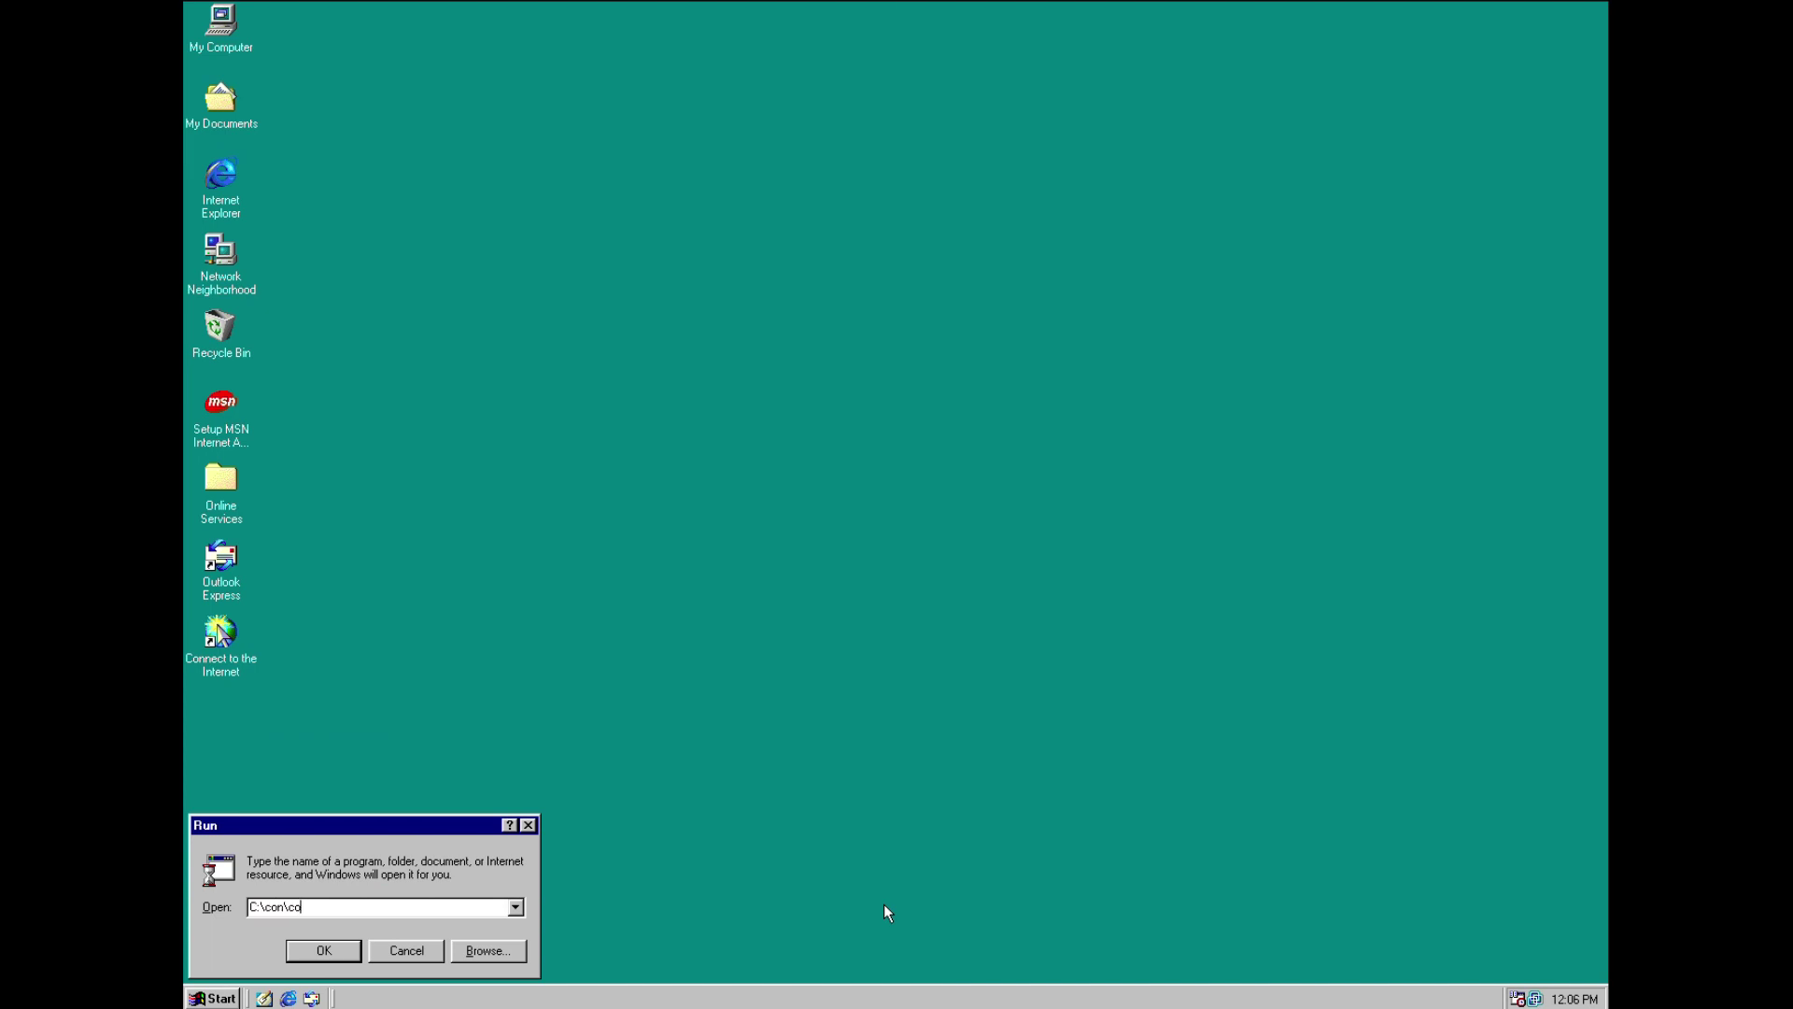
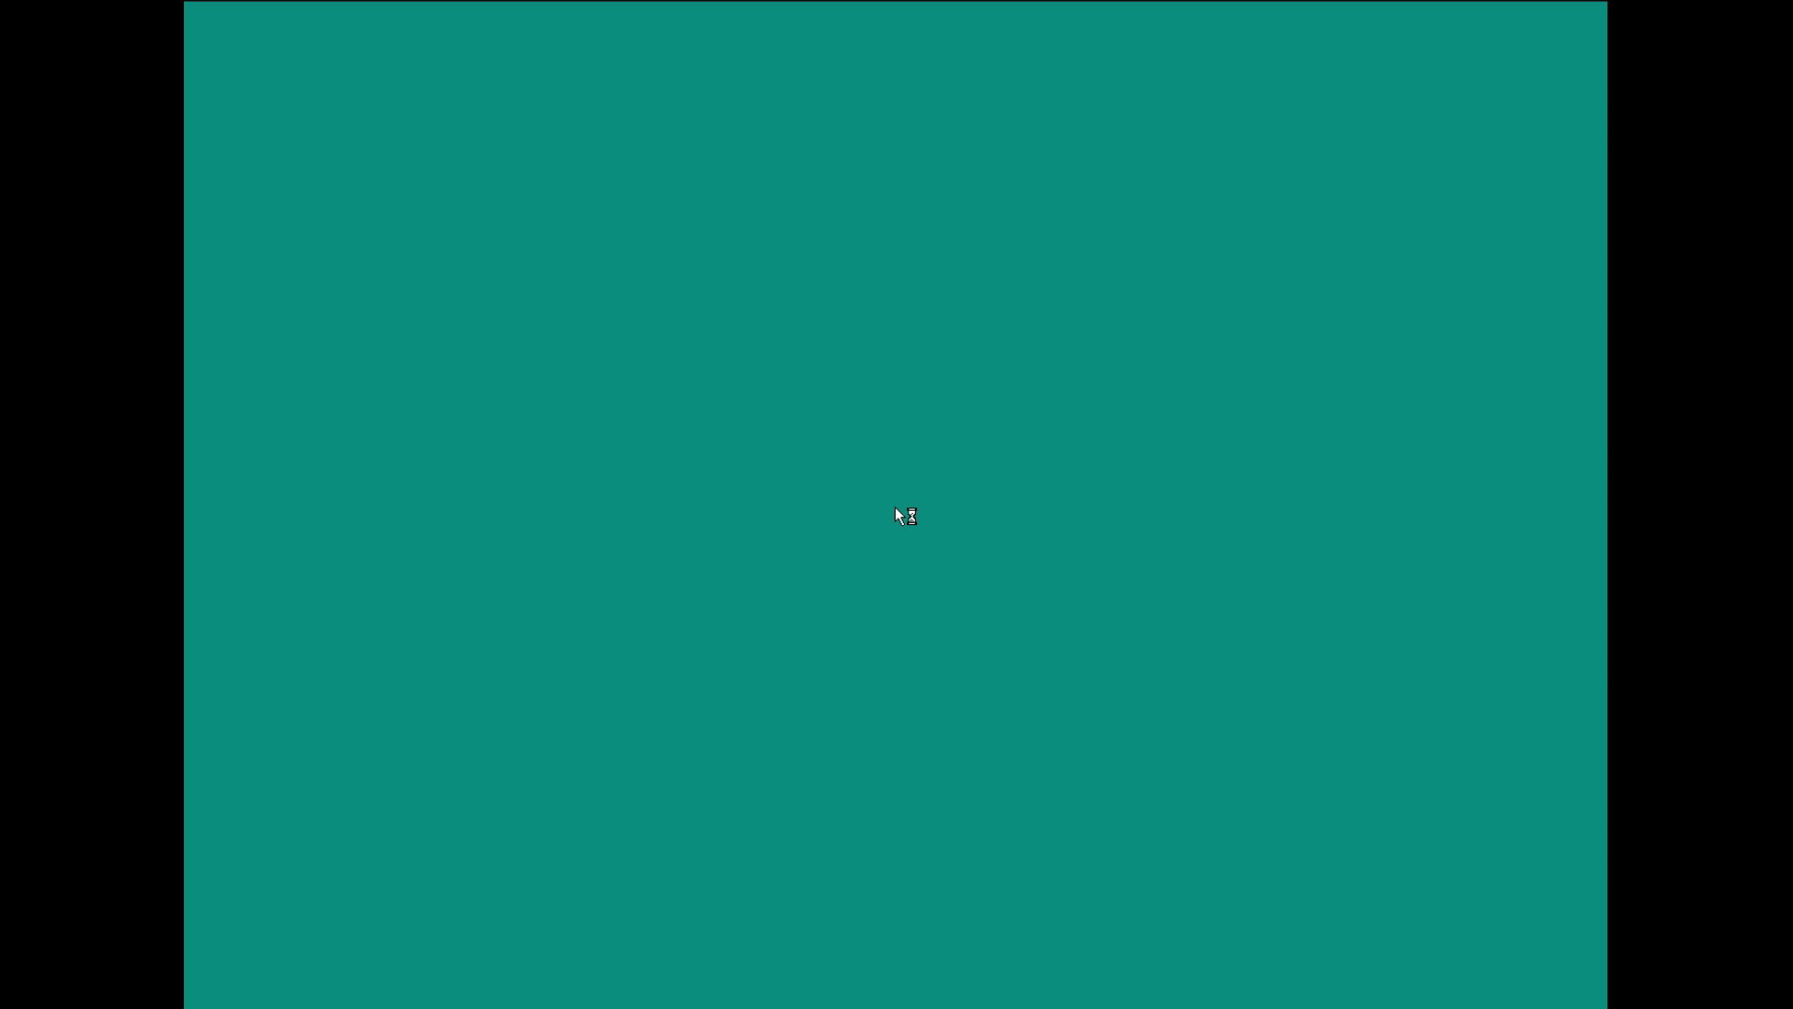
Enter the account password in the Microsoft Networking logon prompt and log on
text(******)
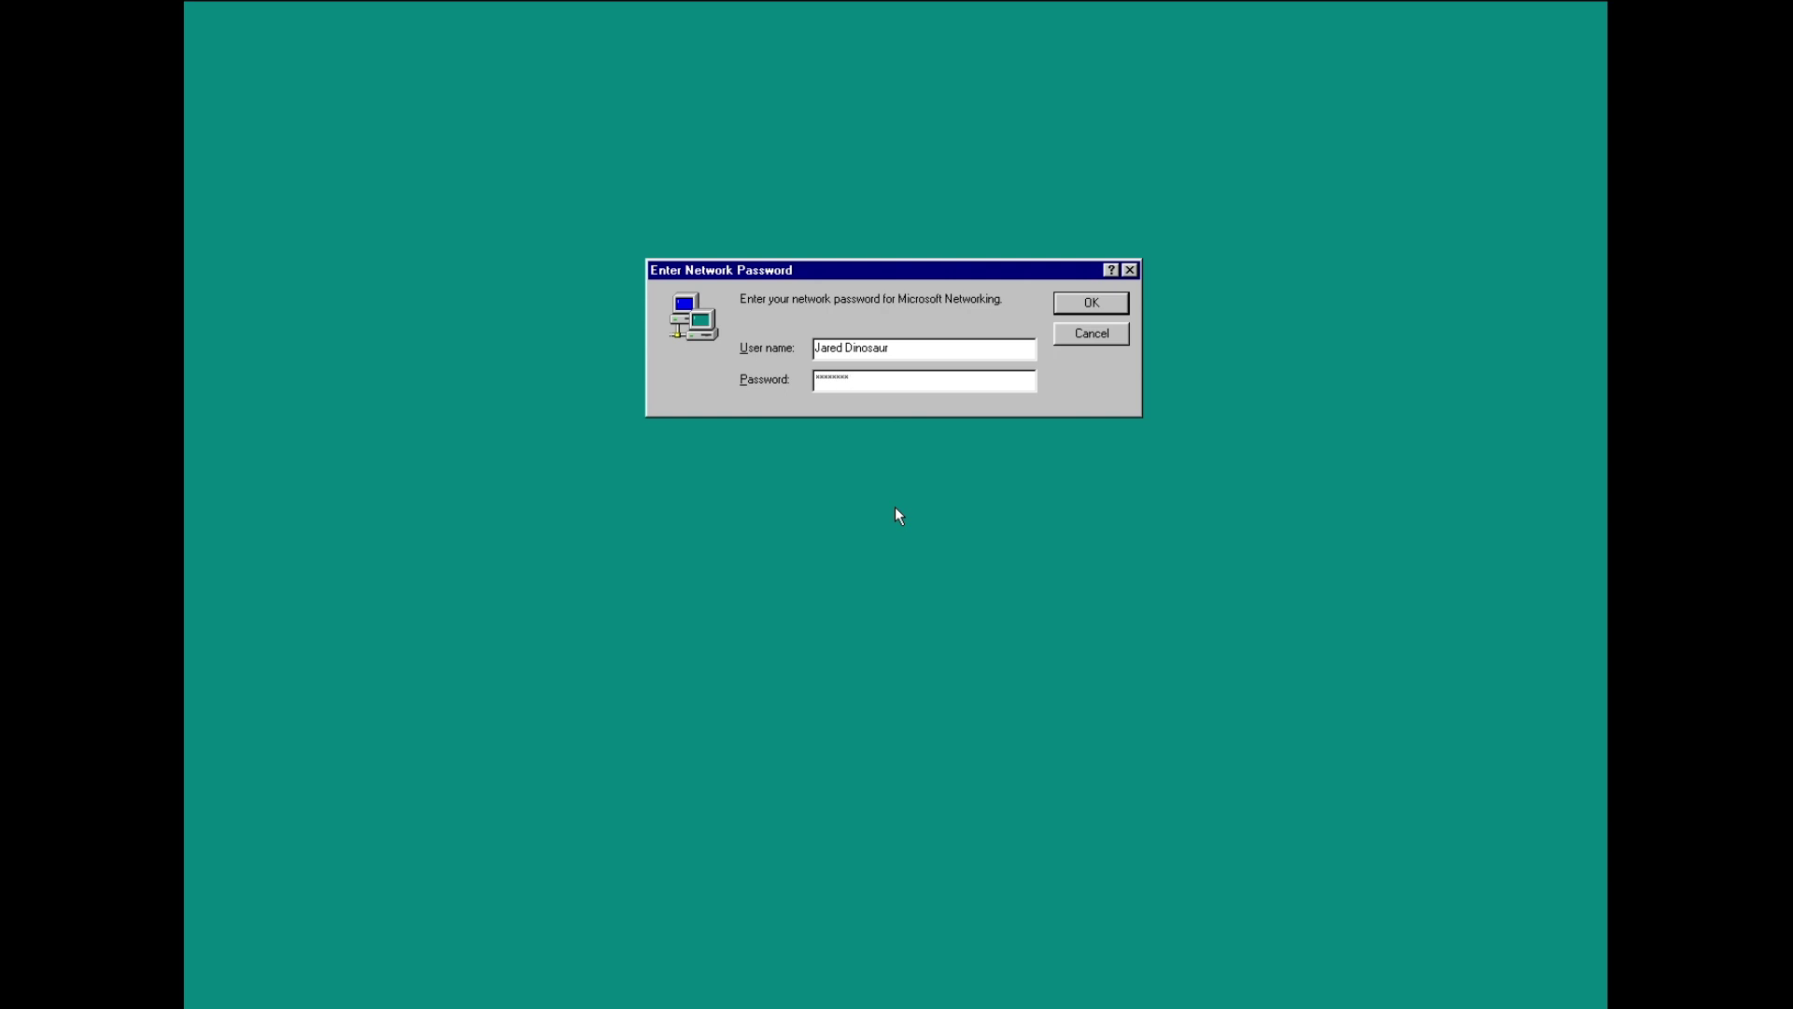
key(Return)
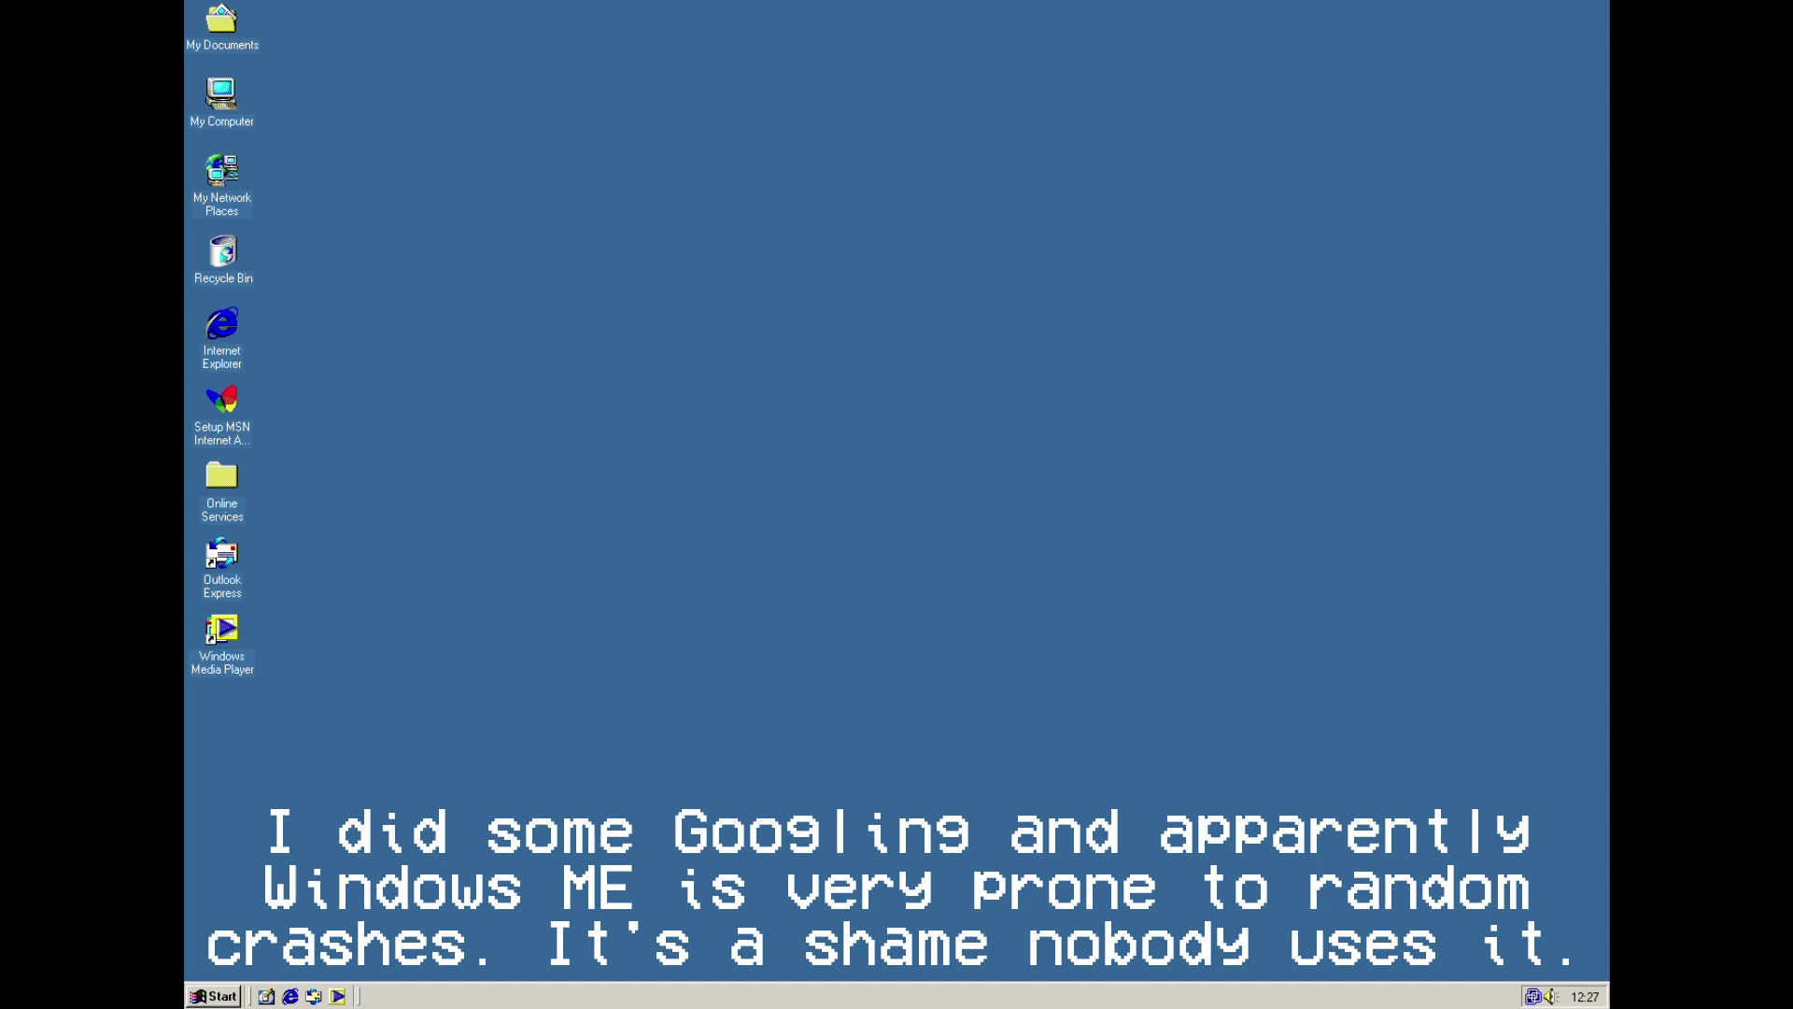
Try to open the forbidden folder C:\con\con through the Run dialog in Windows ME and dismiss the resulting message
key(super)
key(Up)
key(Up)
key(Up)
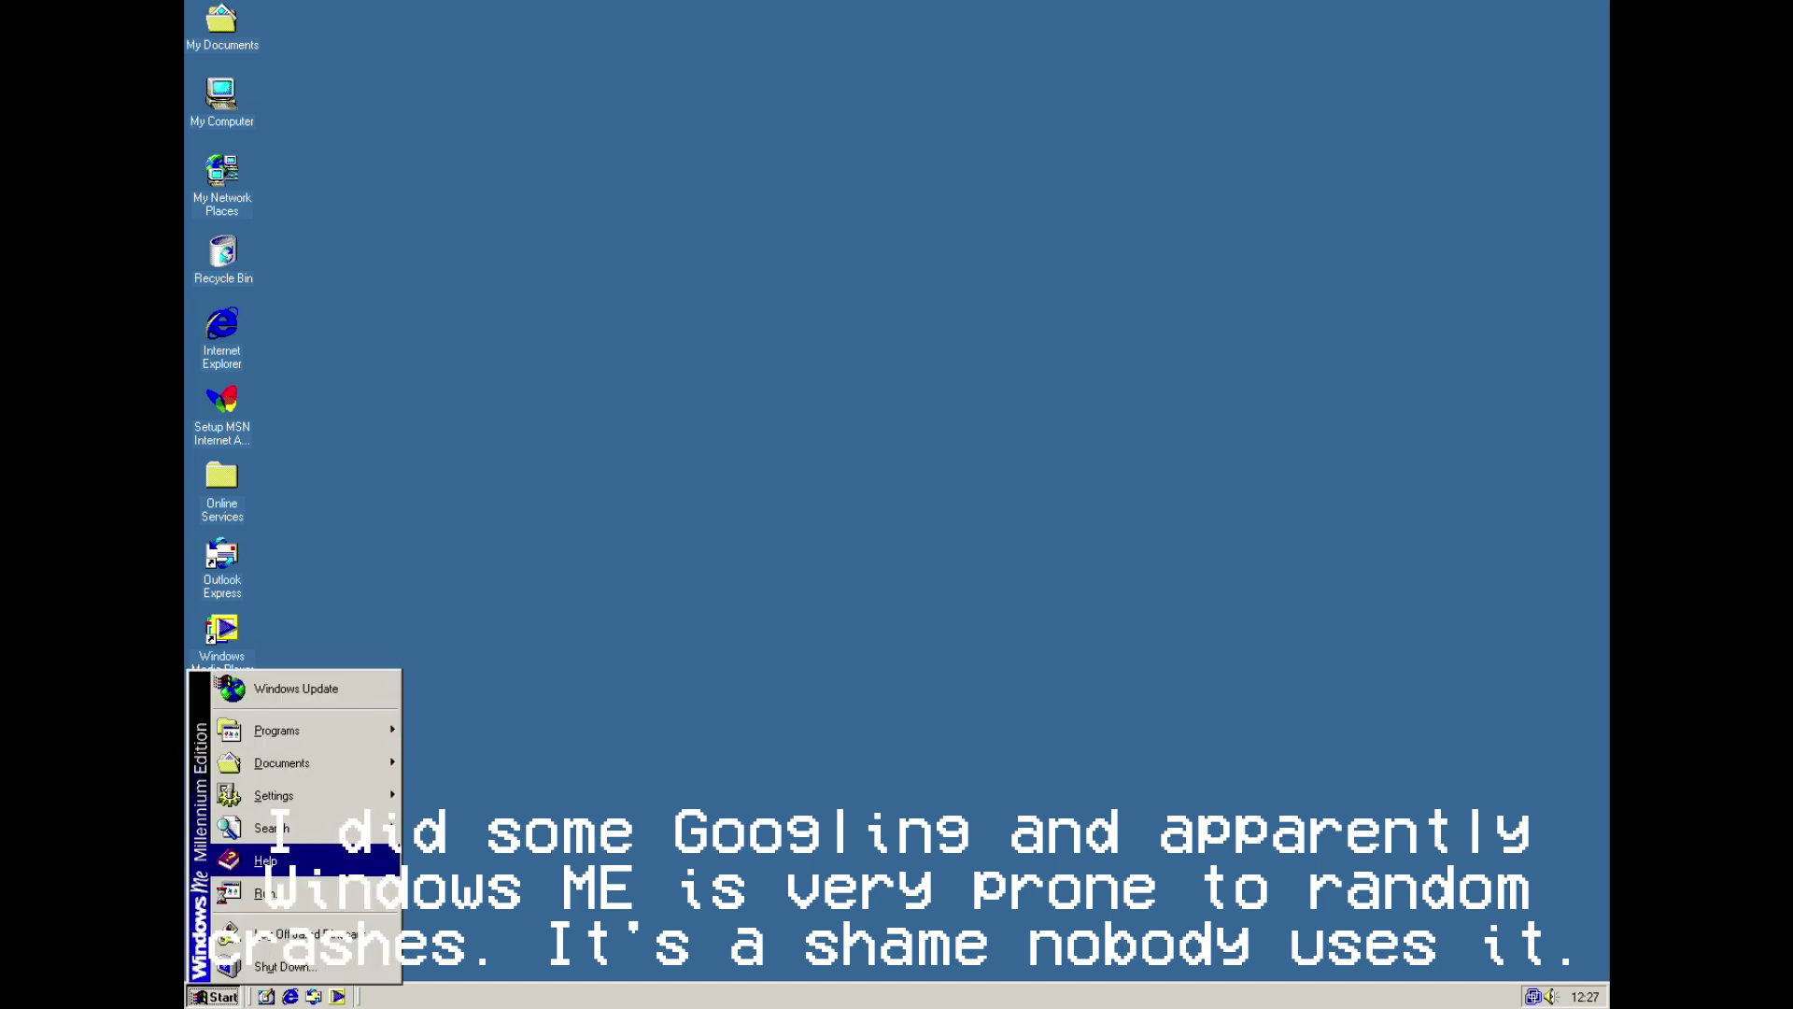
key(Return)
text(C:)
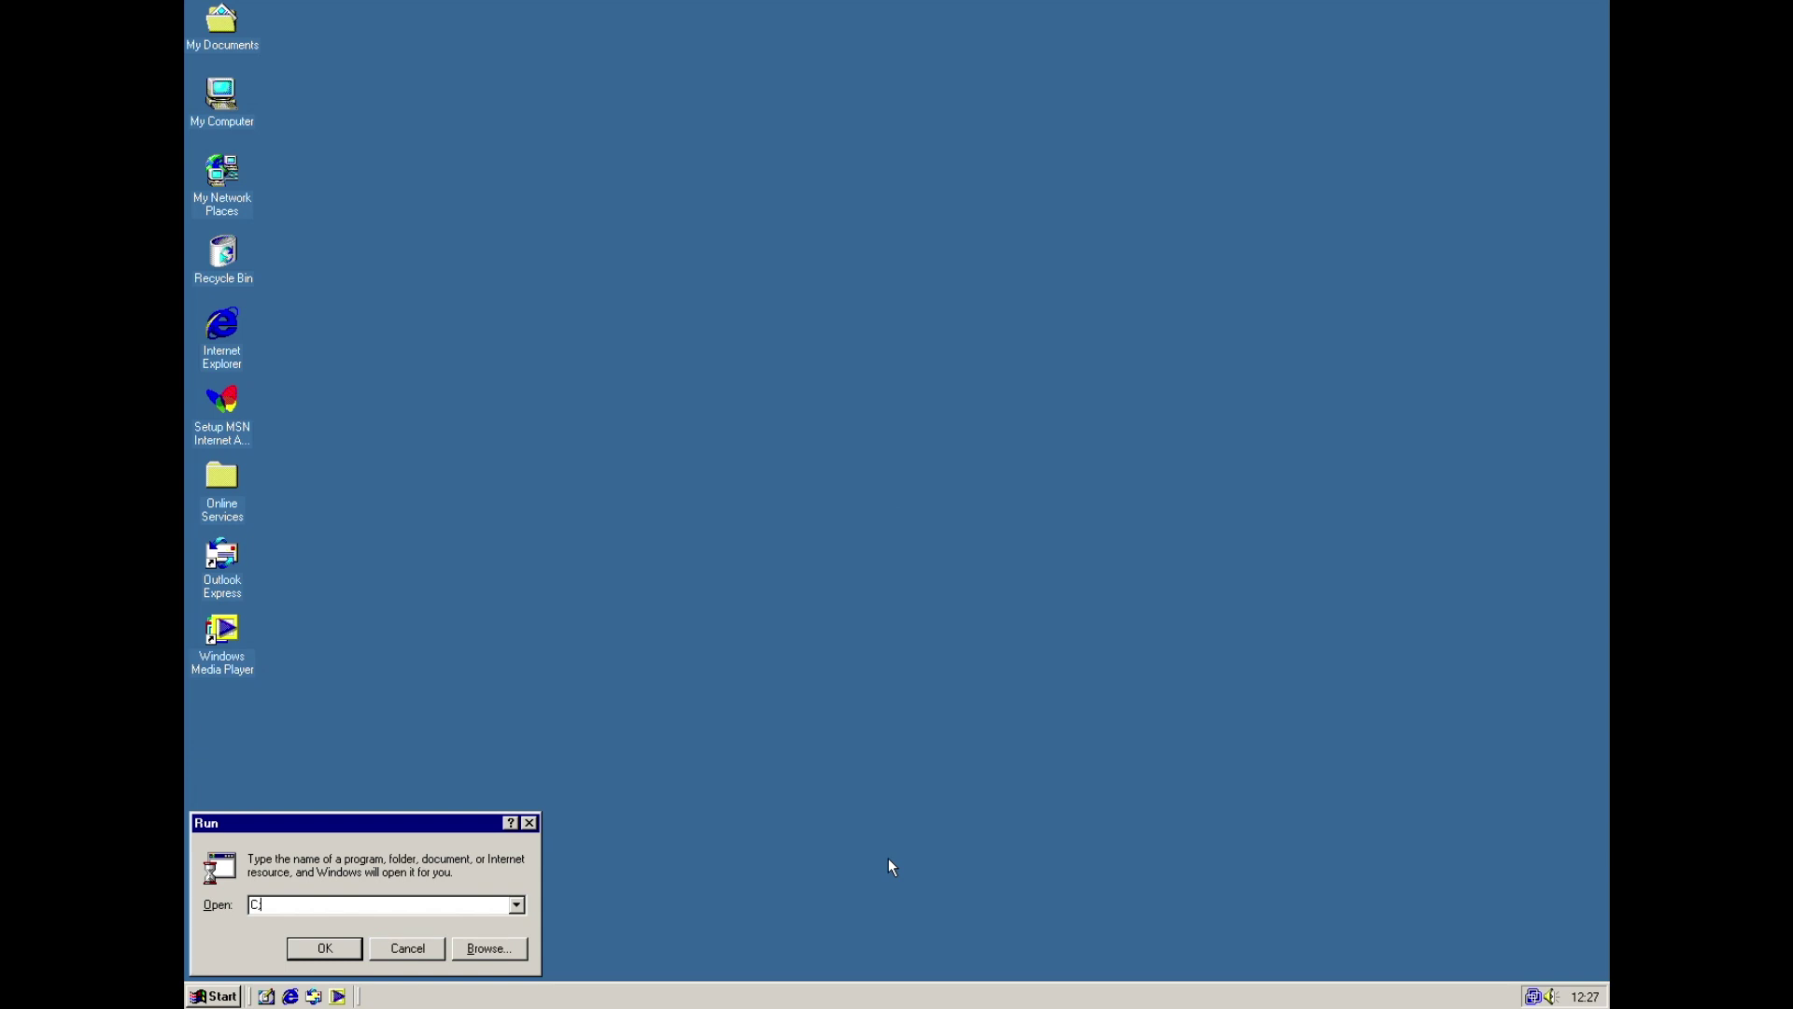
key(BackSpace)
text(:\)
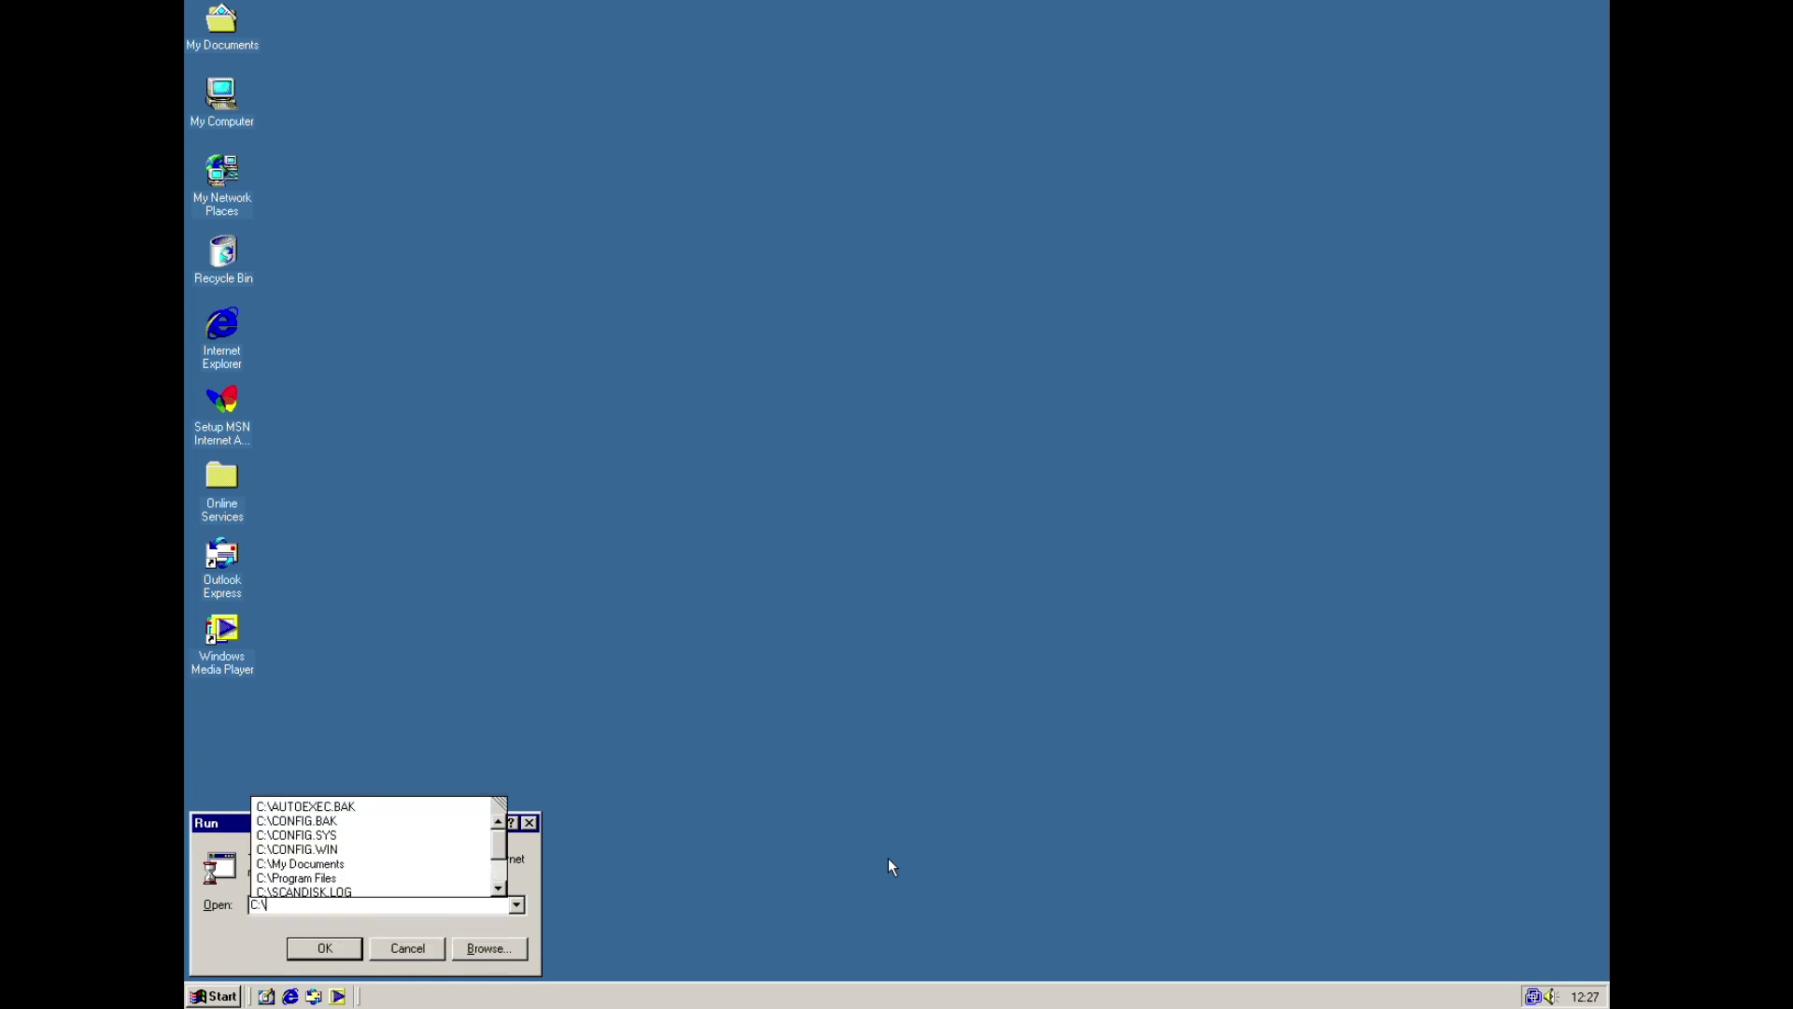
text(con\con)
key(Return)
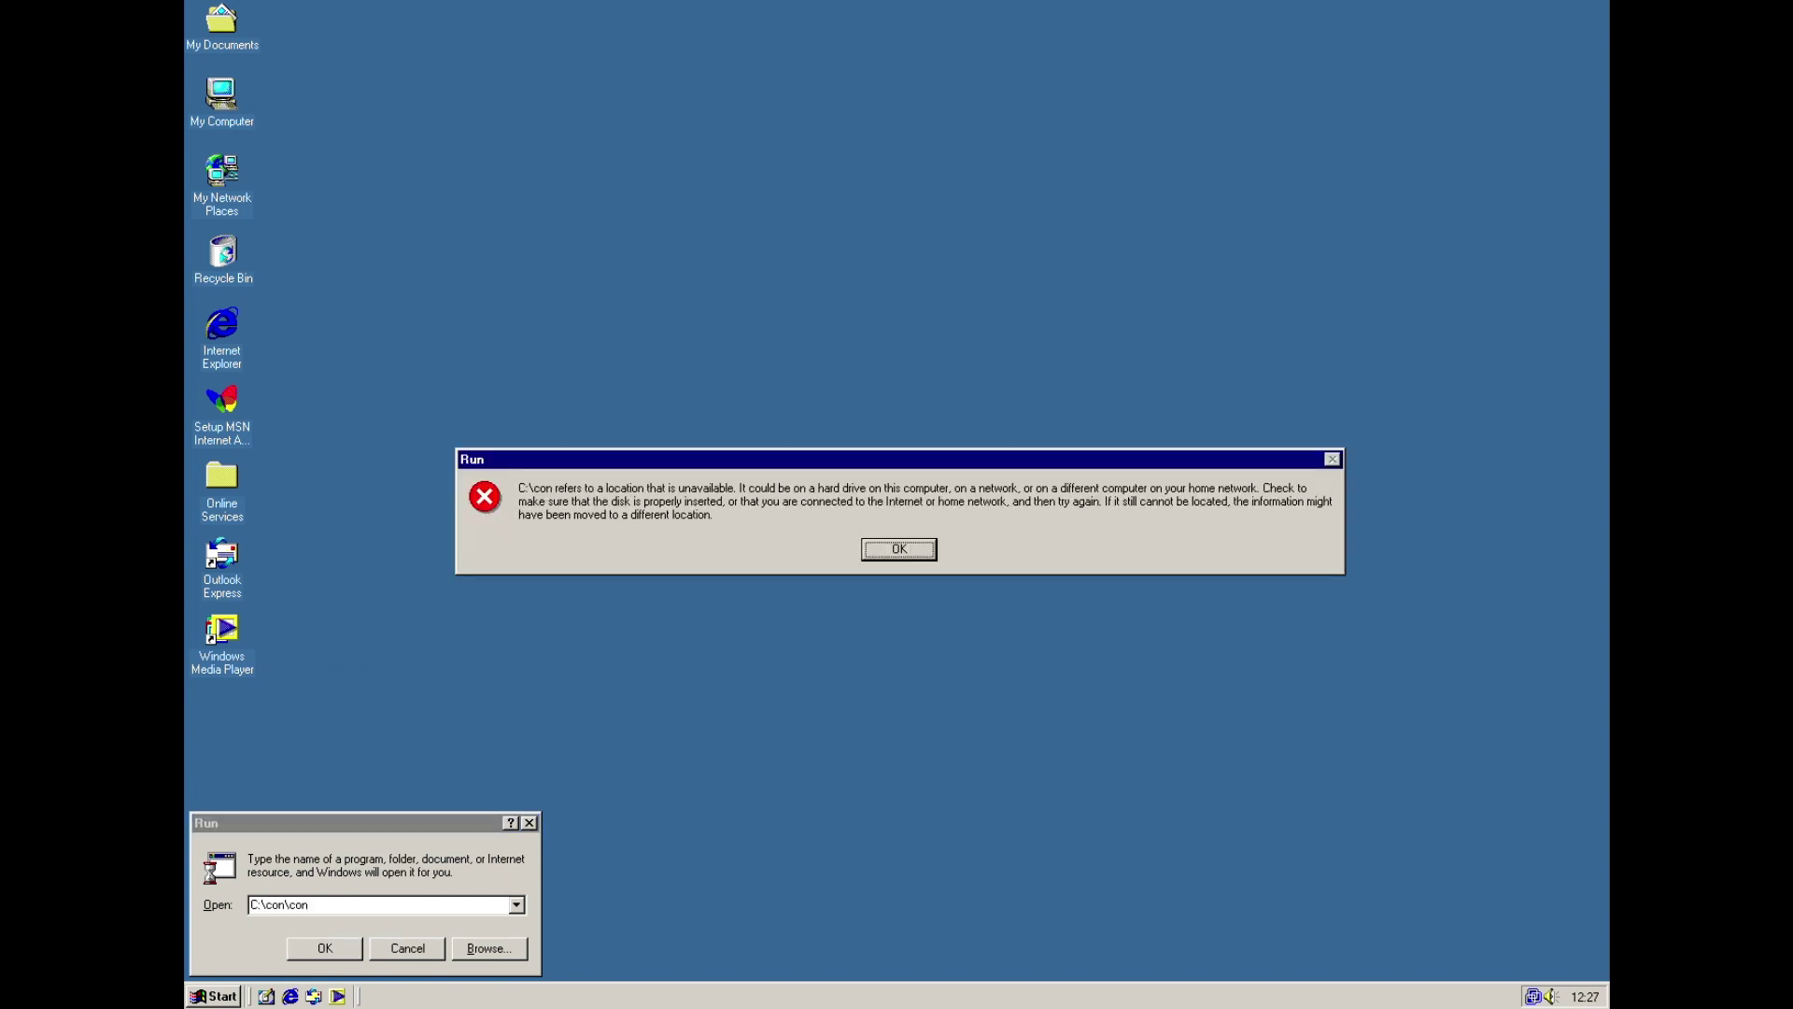
key(Return)
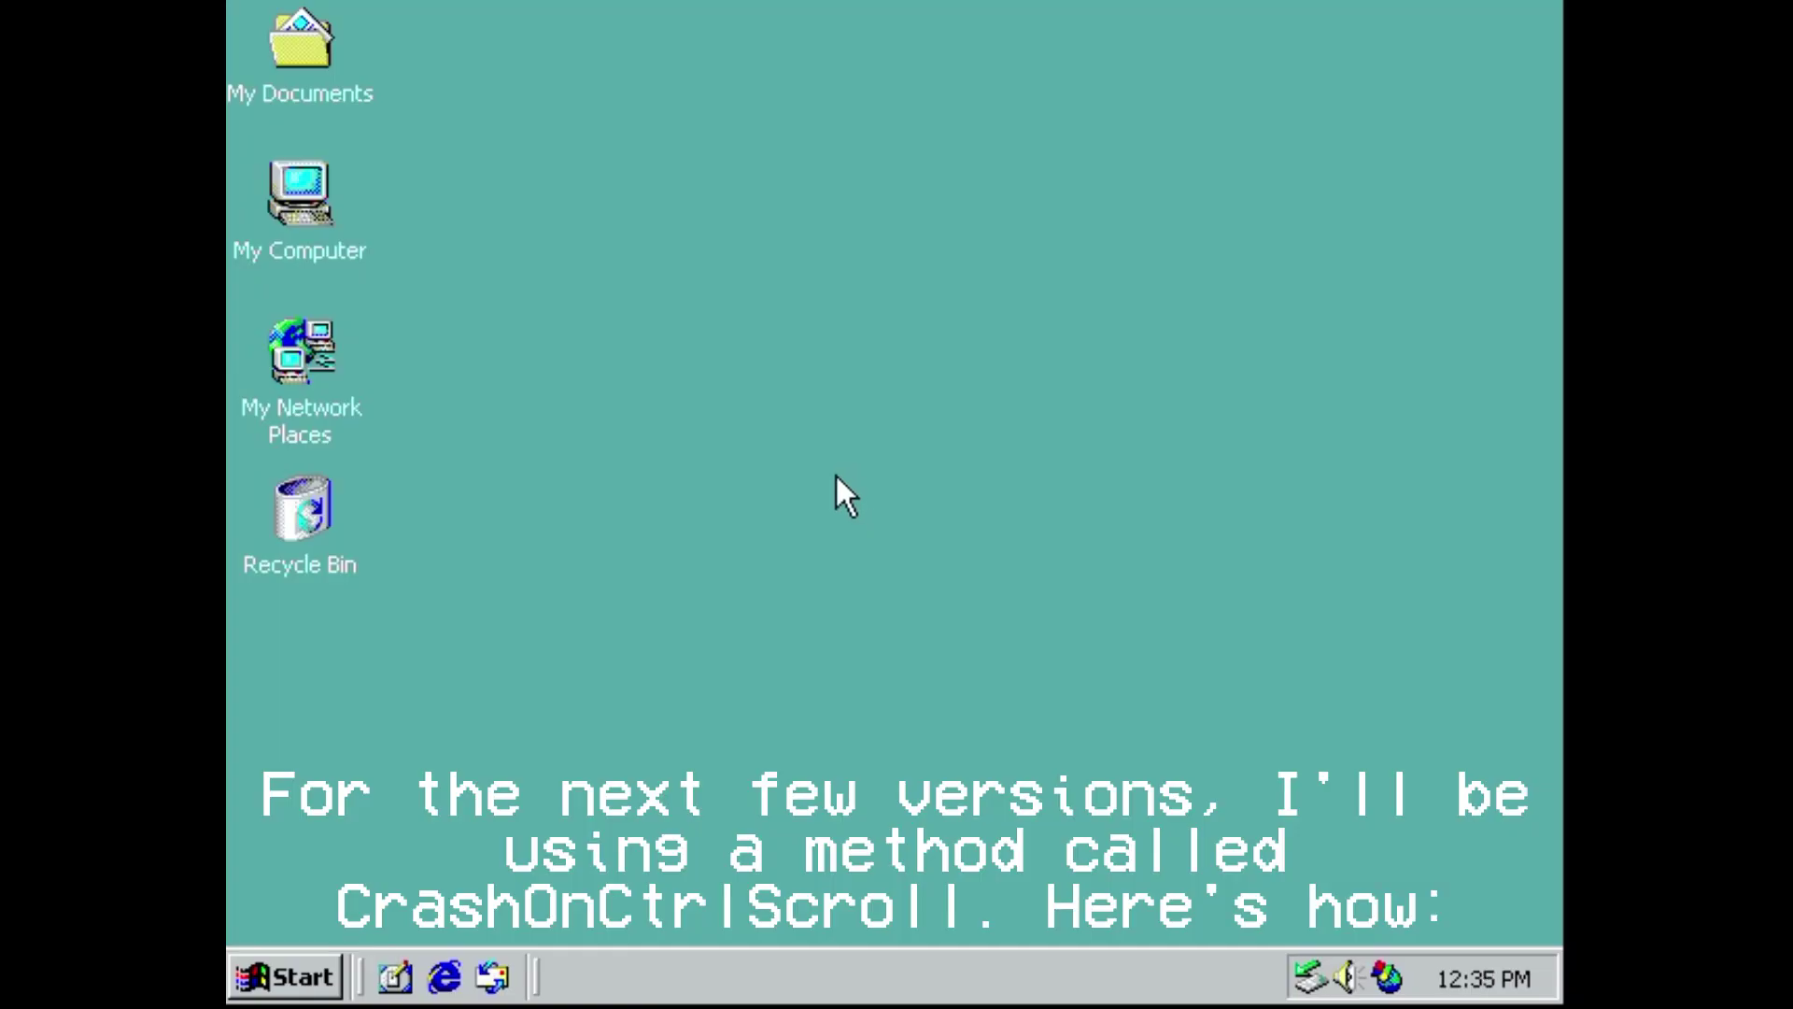
Launch regedit in Windows 2000 and expand HKEY_LOCAL_MACHINE\SYSTEM\CurrentControlSet\Services in the registry tree
key(super+r)
key(Return)
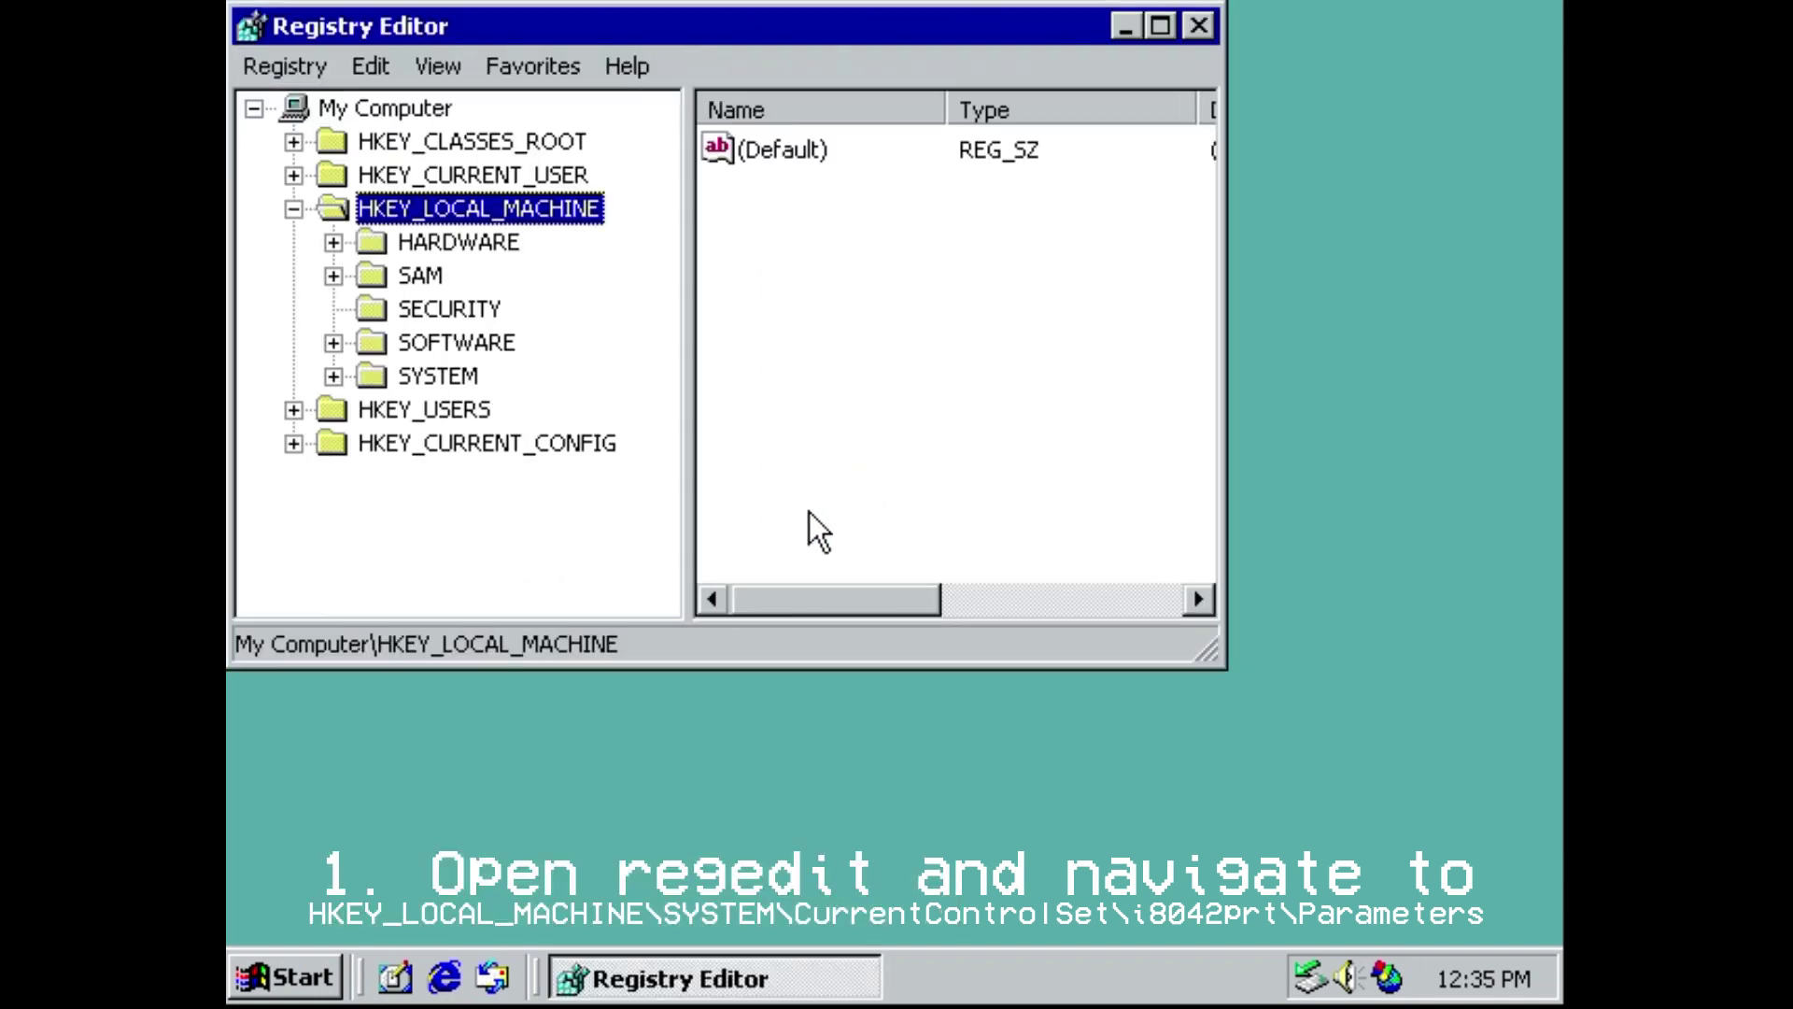
click(335, 374)
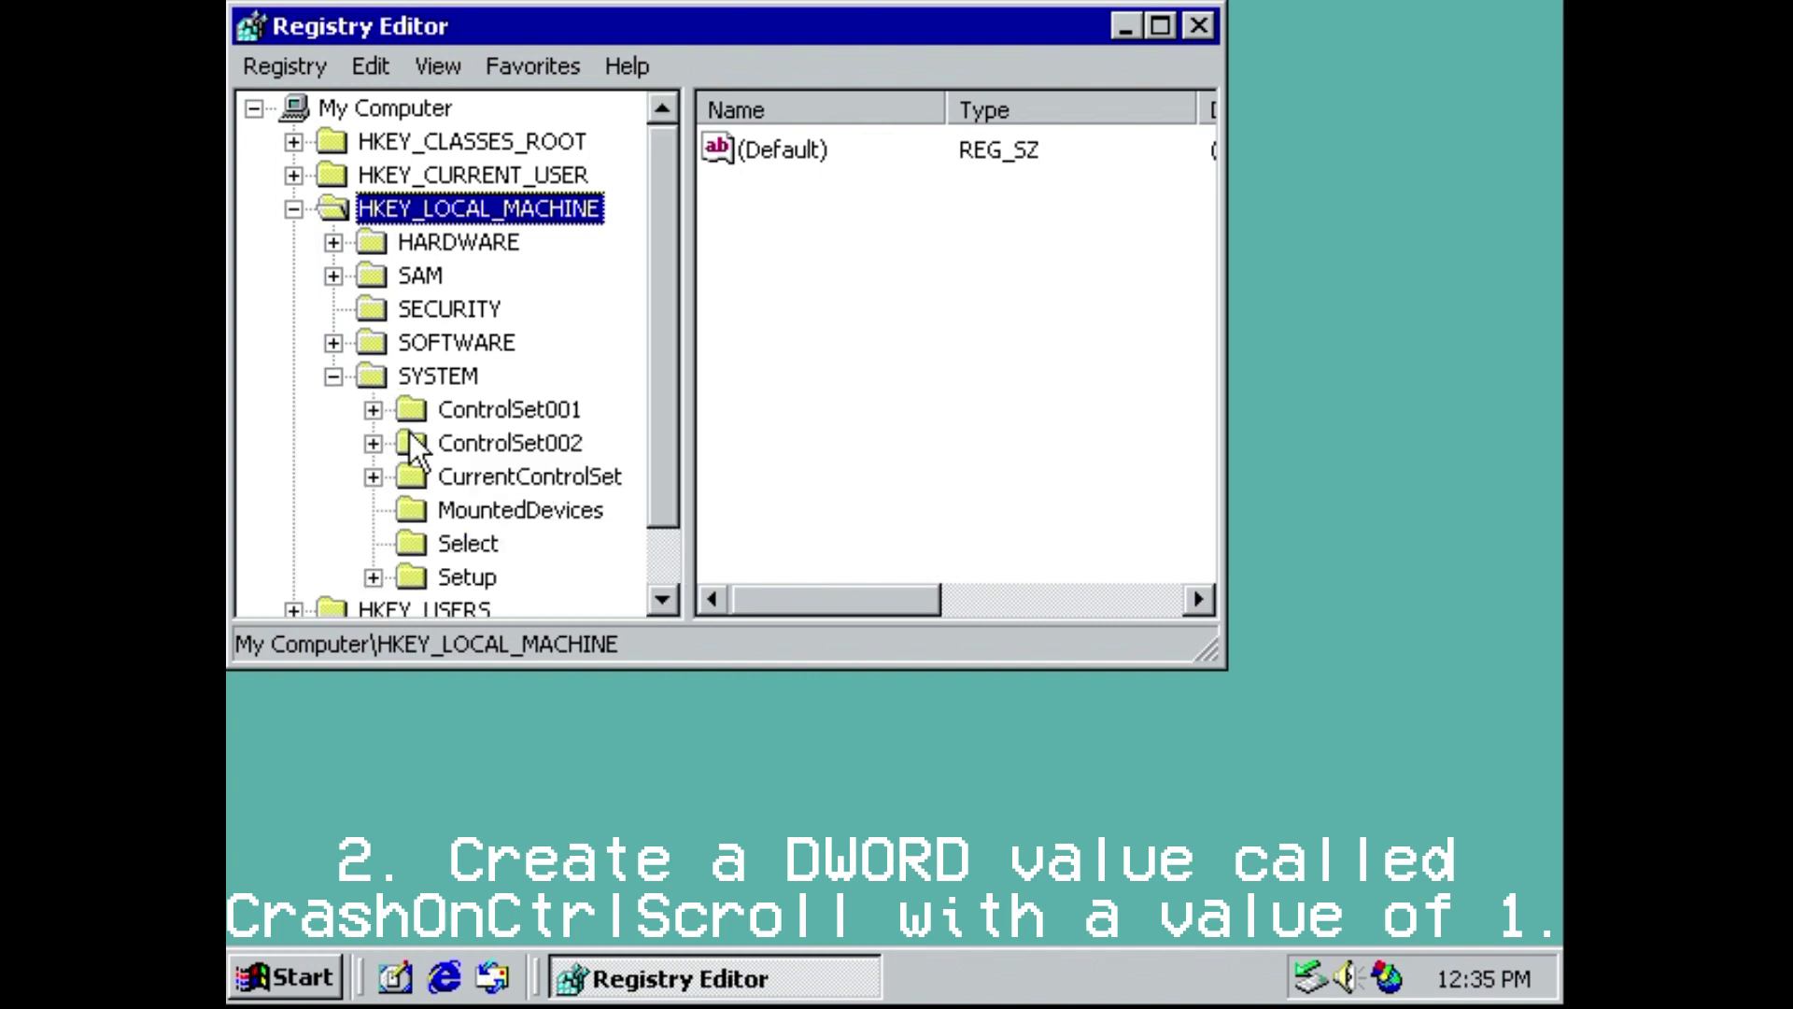
scroll(418, 449, down, 1)
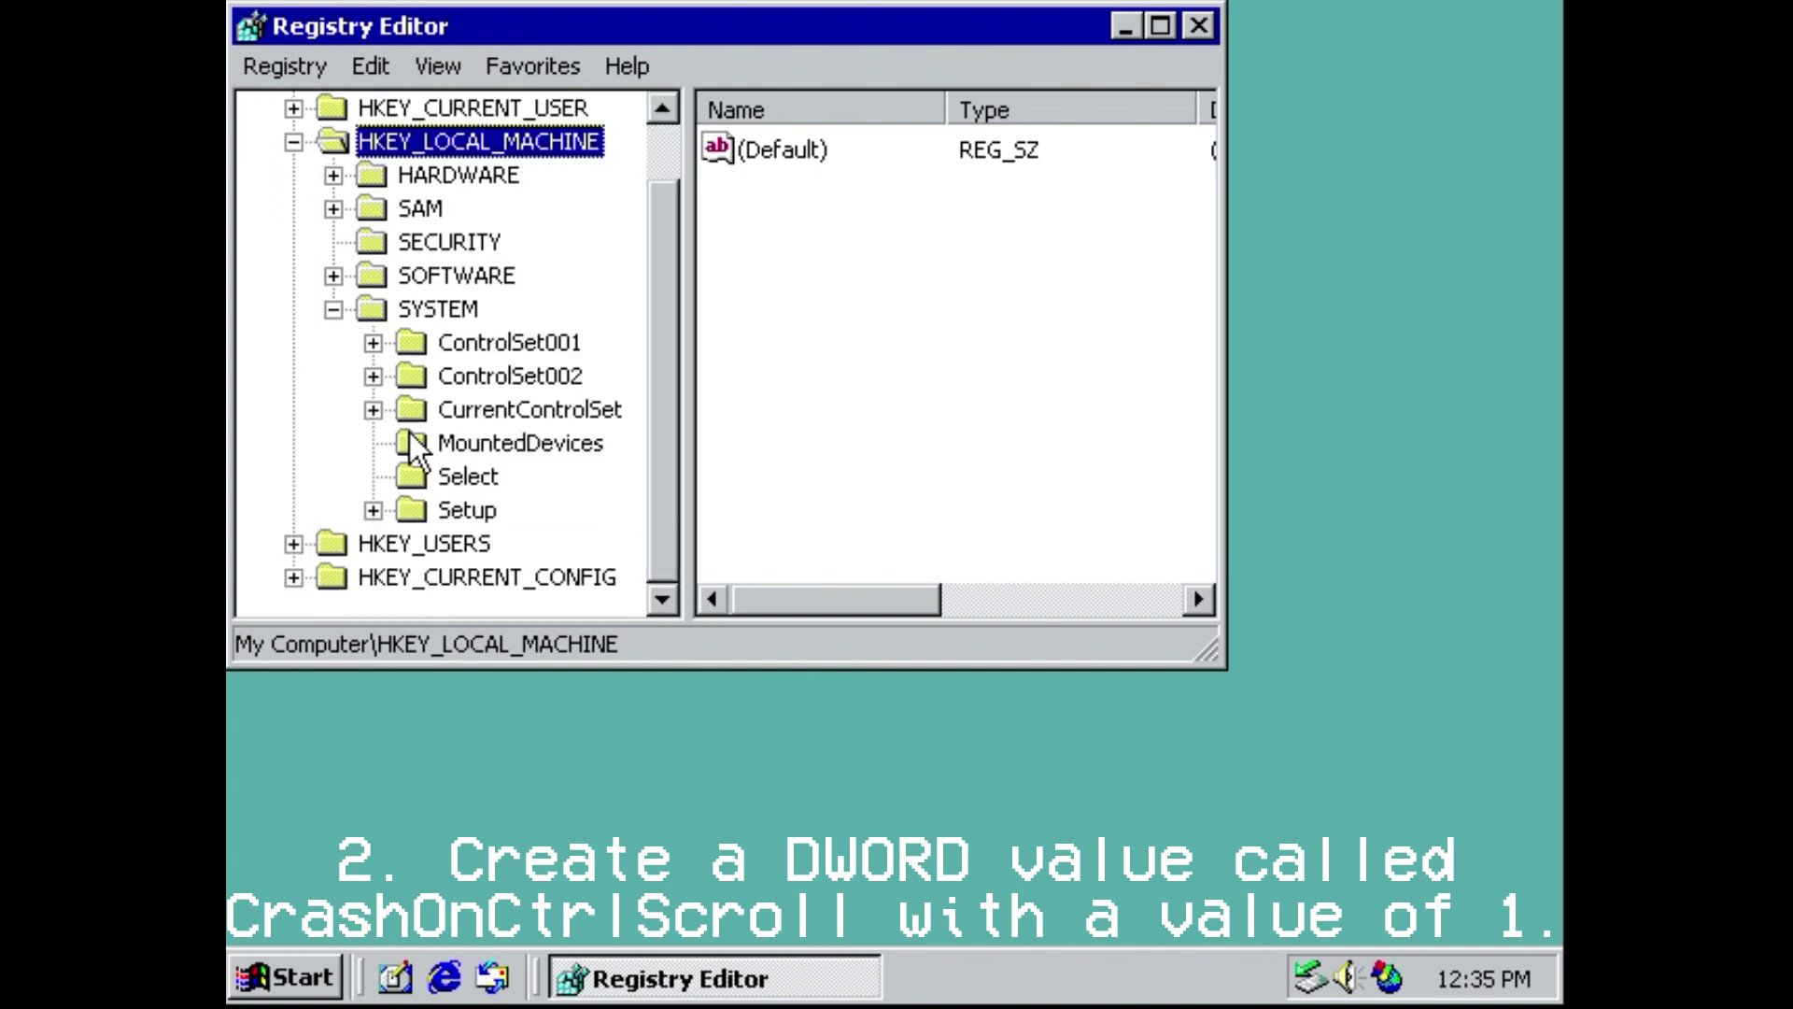
click(375, 511)
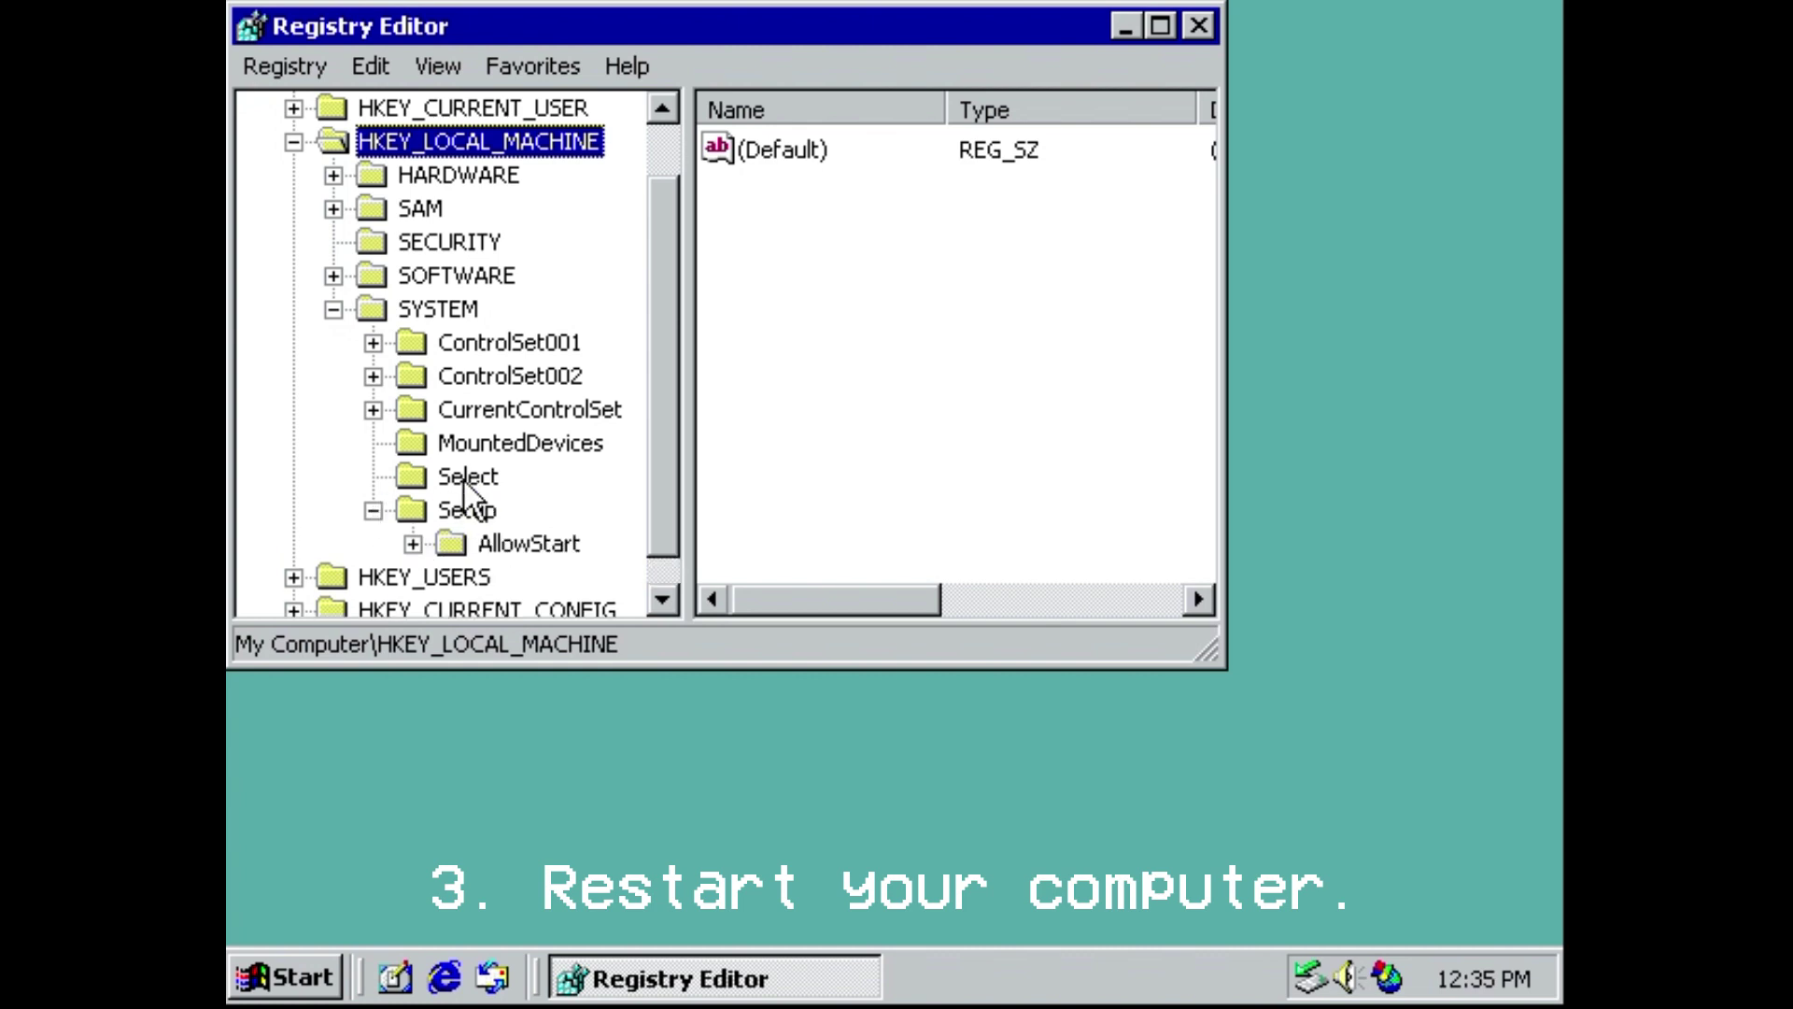
click(374, 511)
click(374, 410)
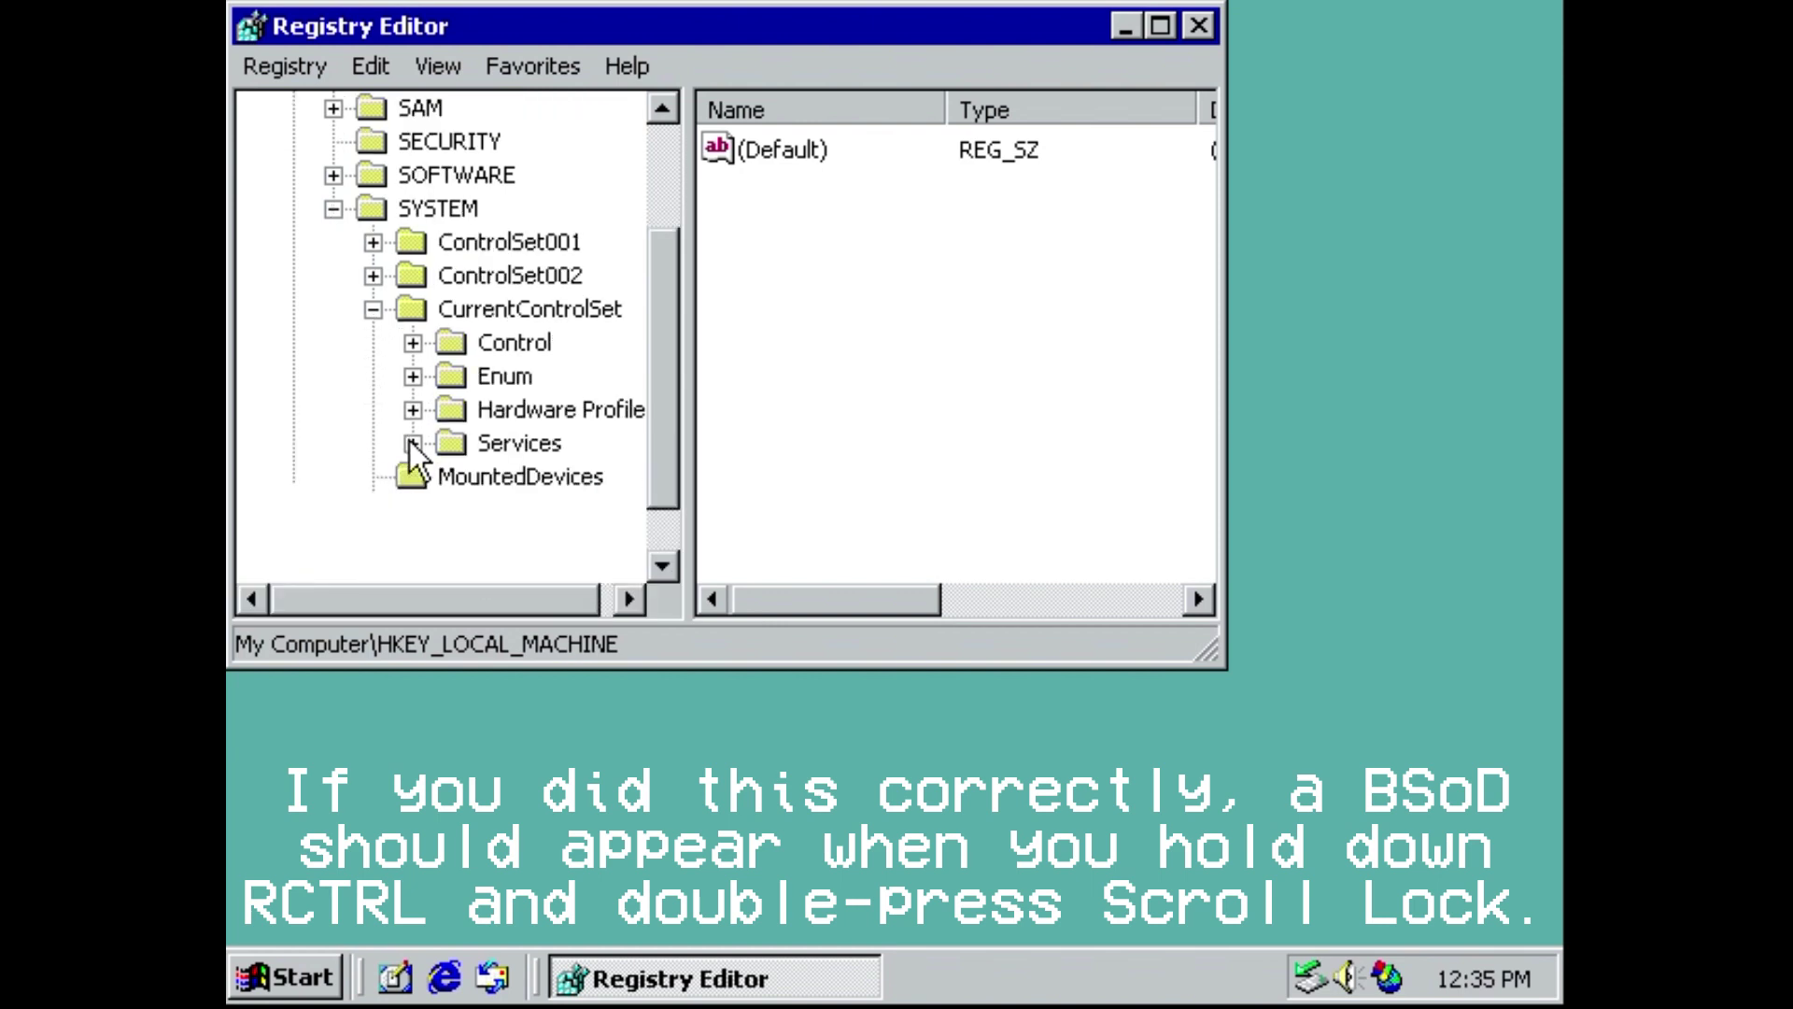
click(408, 438)
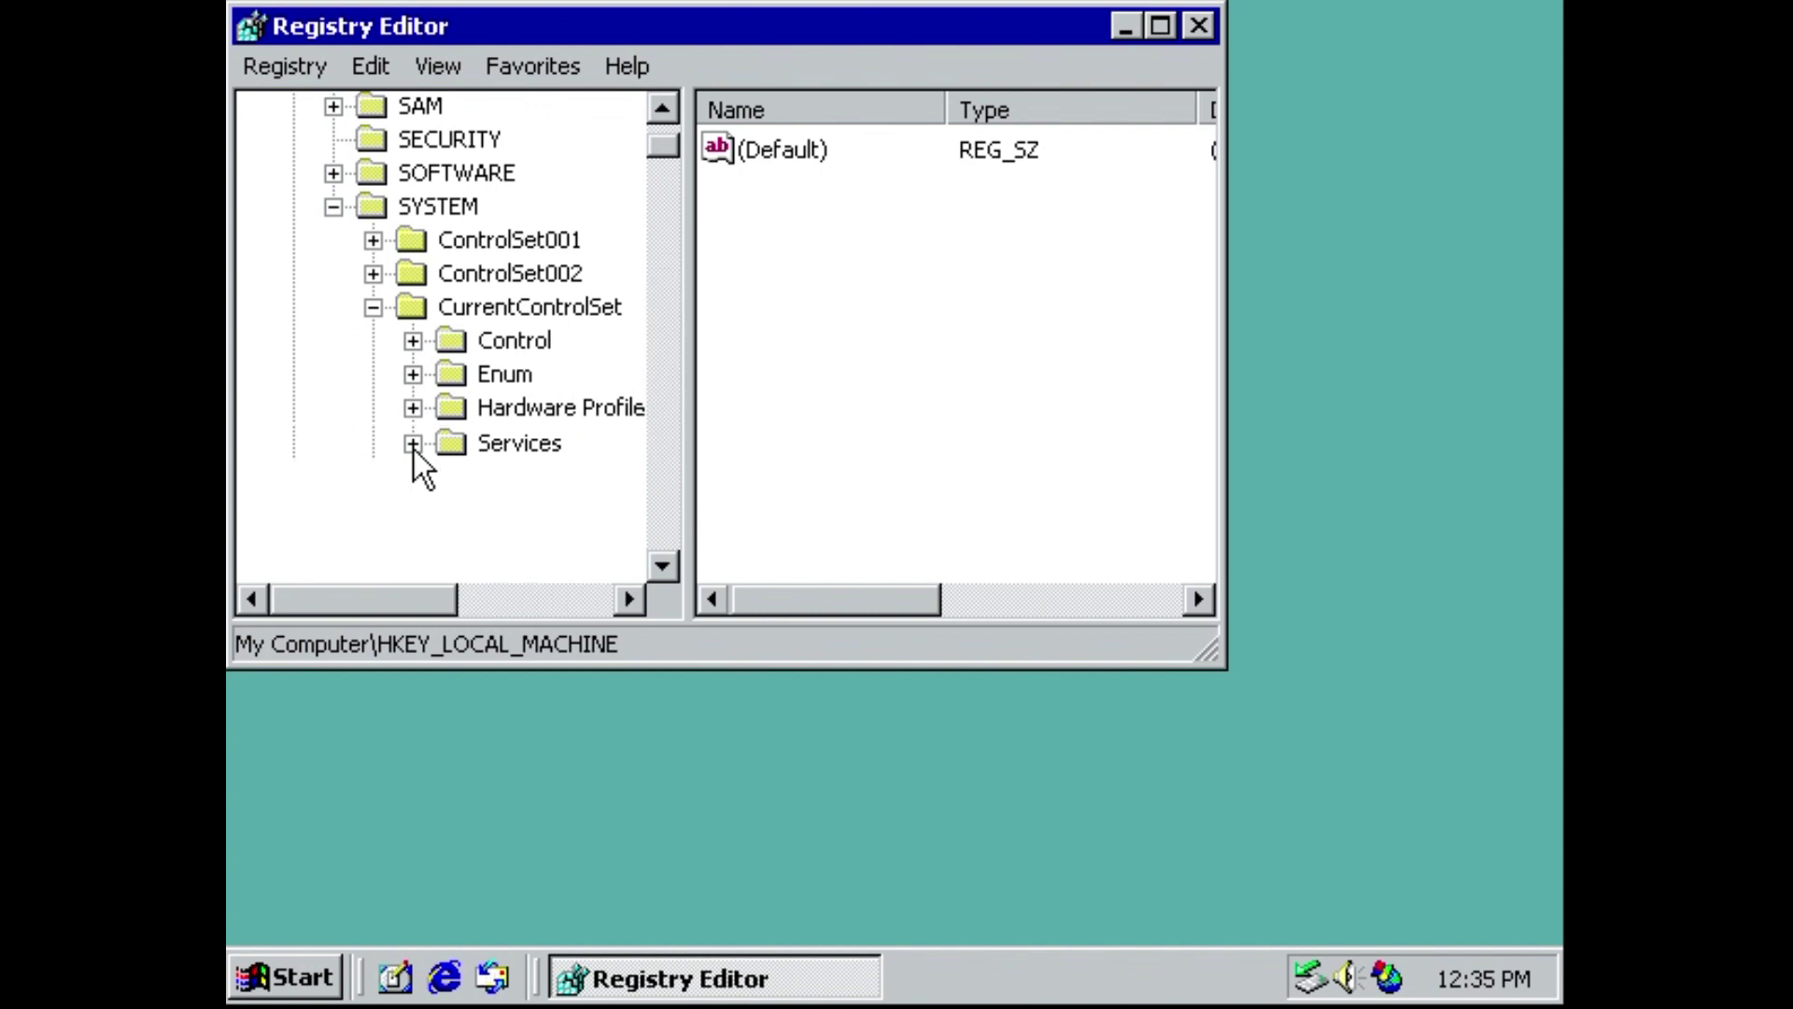
Find the i8042prt service key under Services and open its Parameters subkey
scroll(457, 330, down, 5)
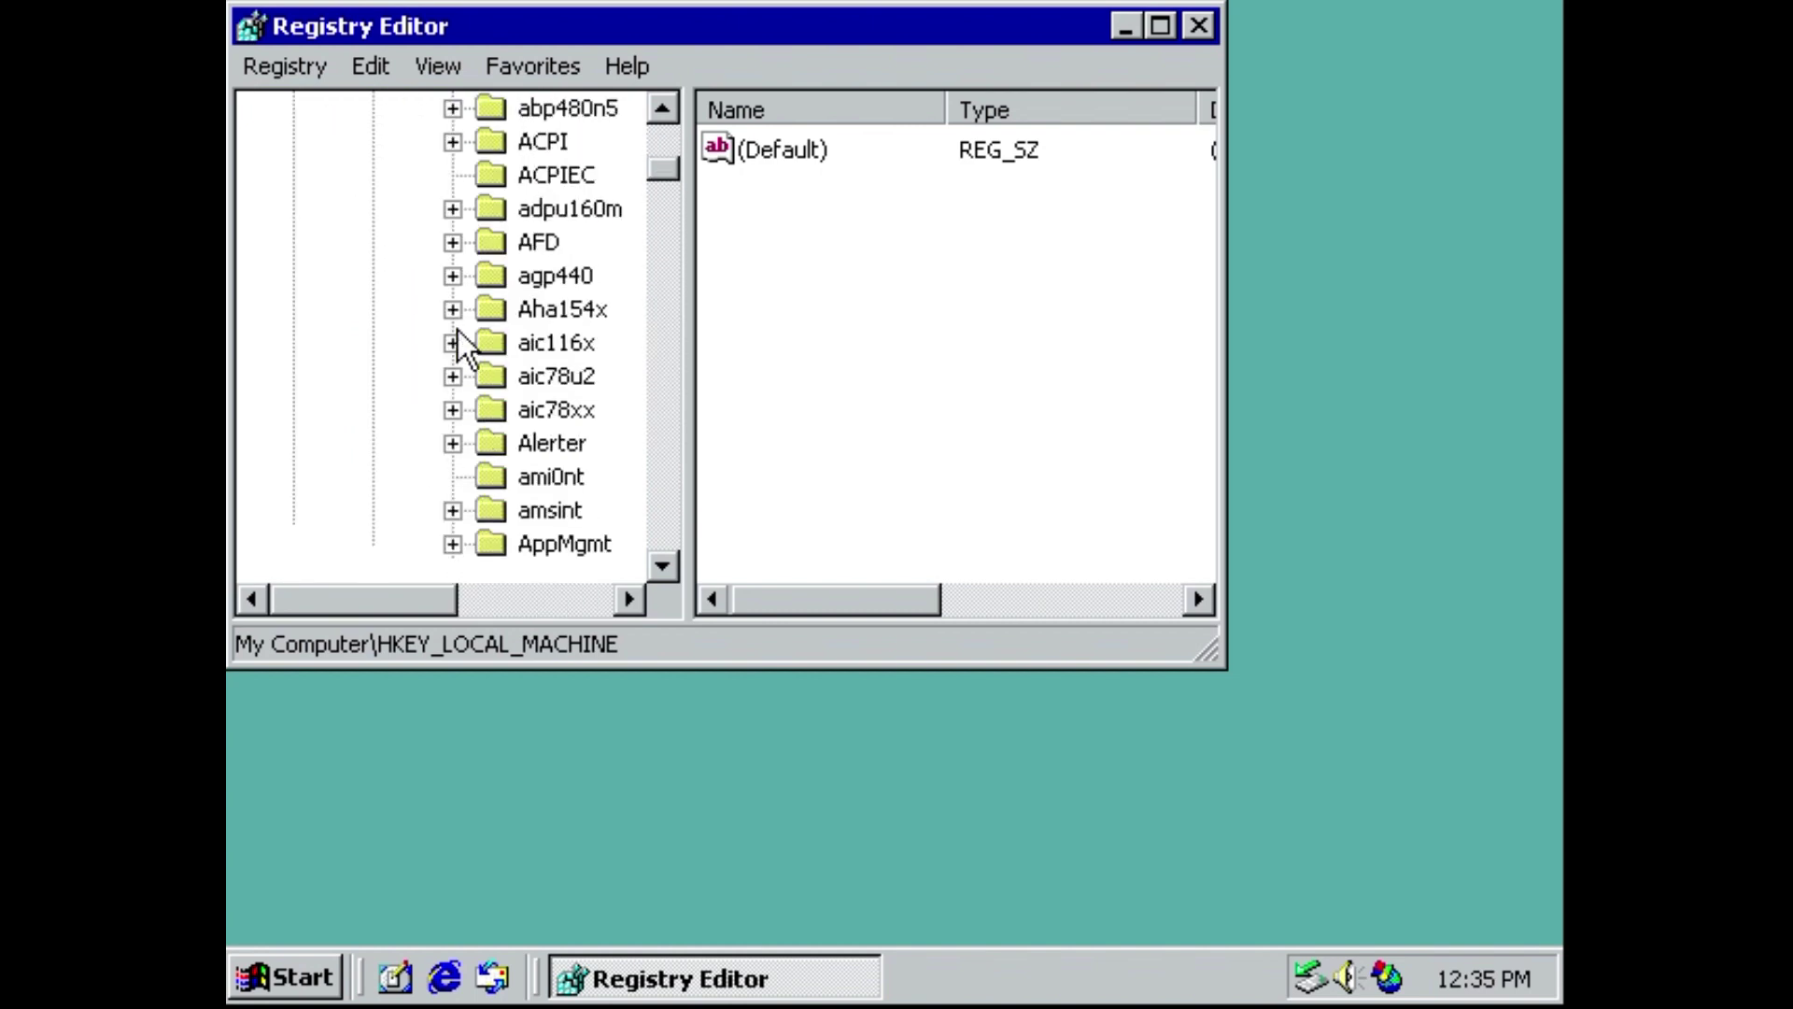
scroll(458, 328, down, 3)
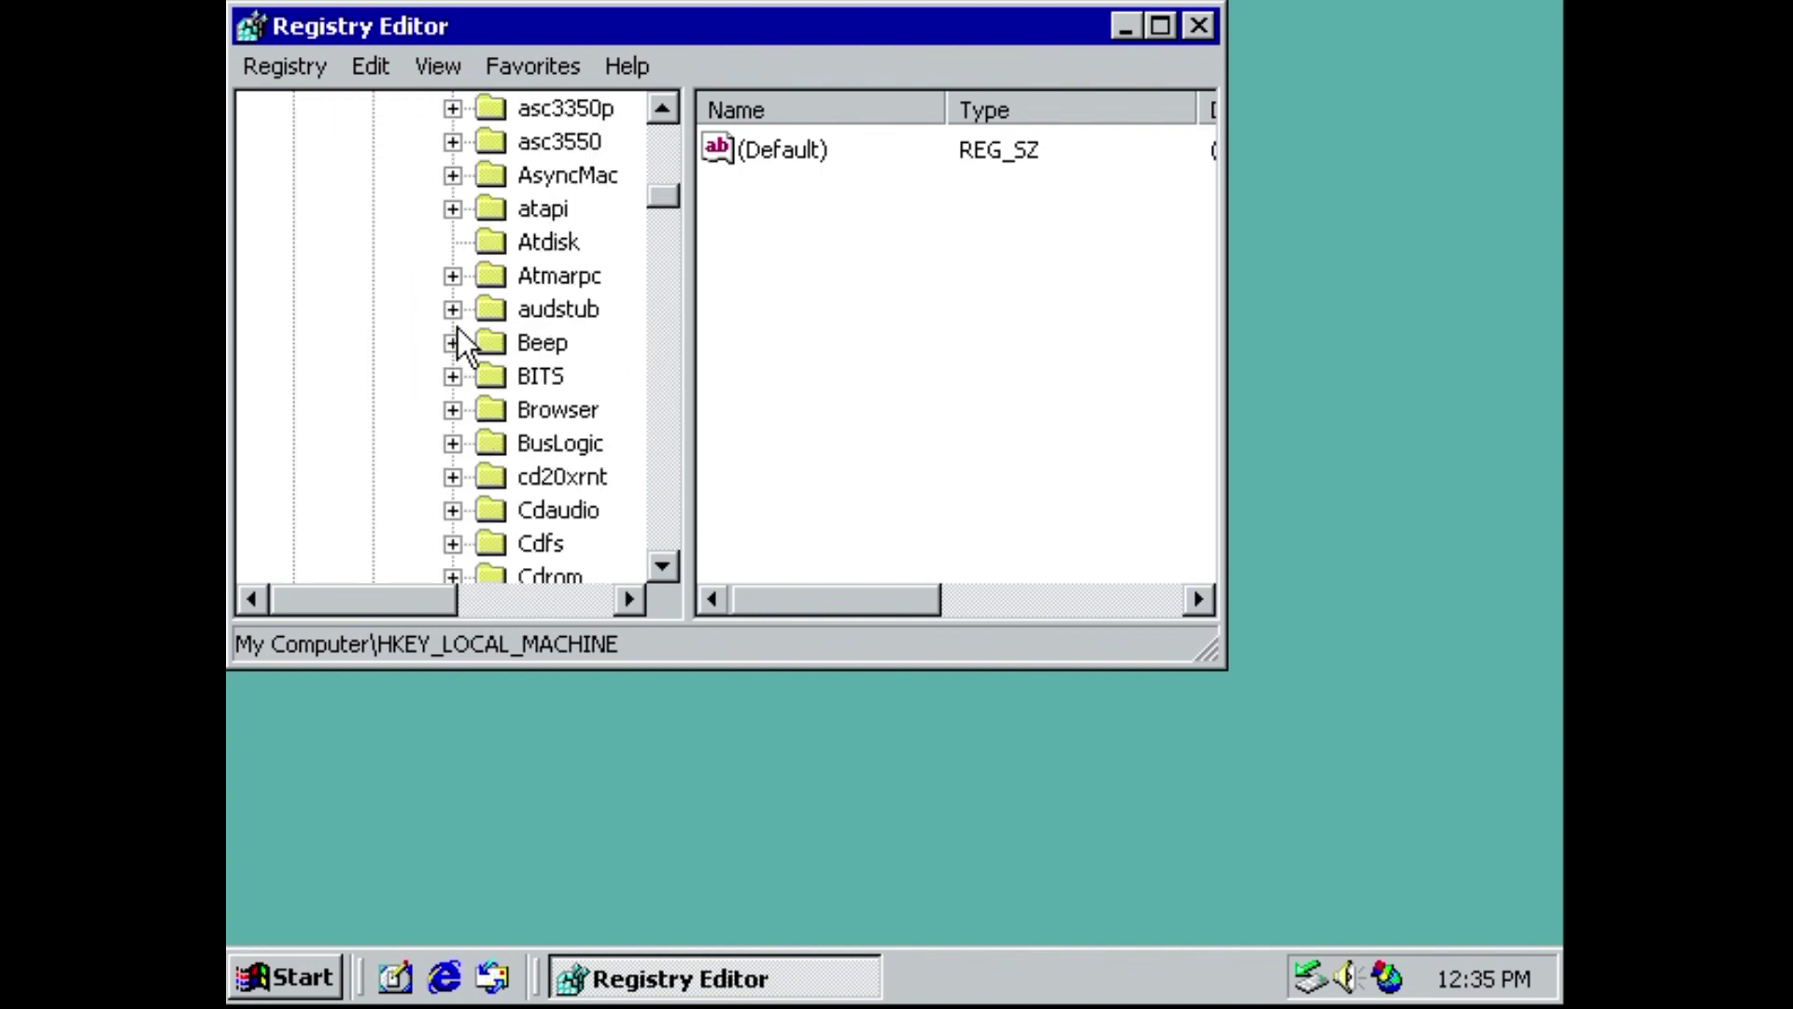
scroll(453, 327, down, 6)
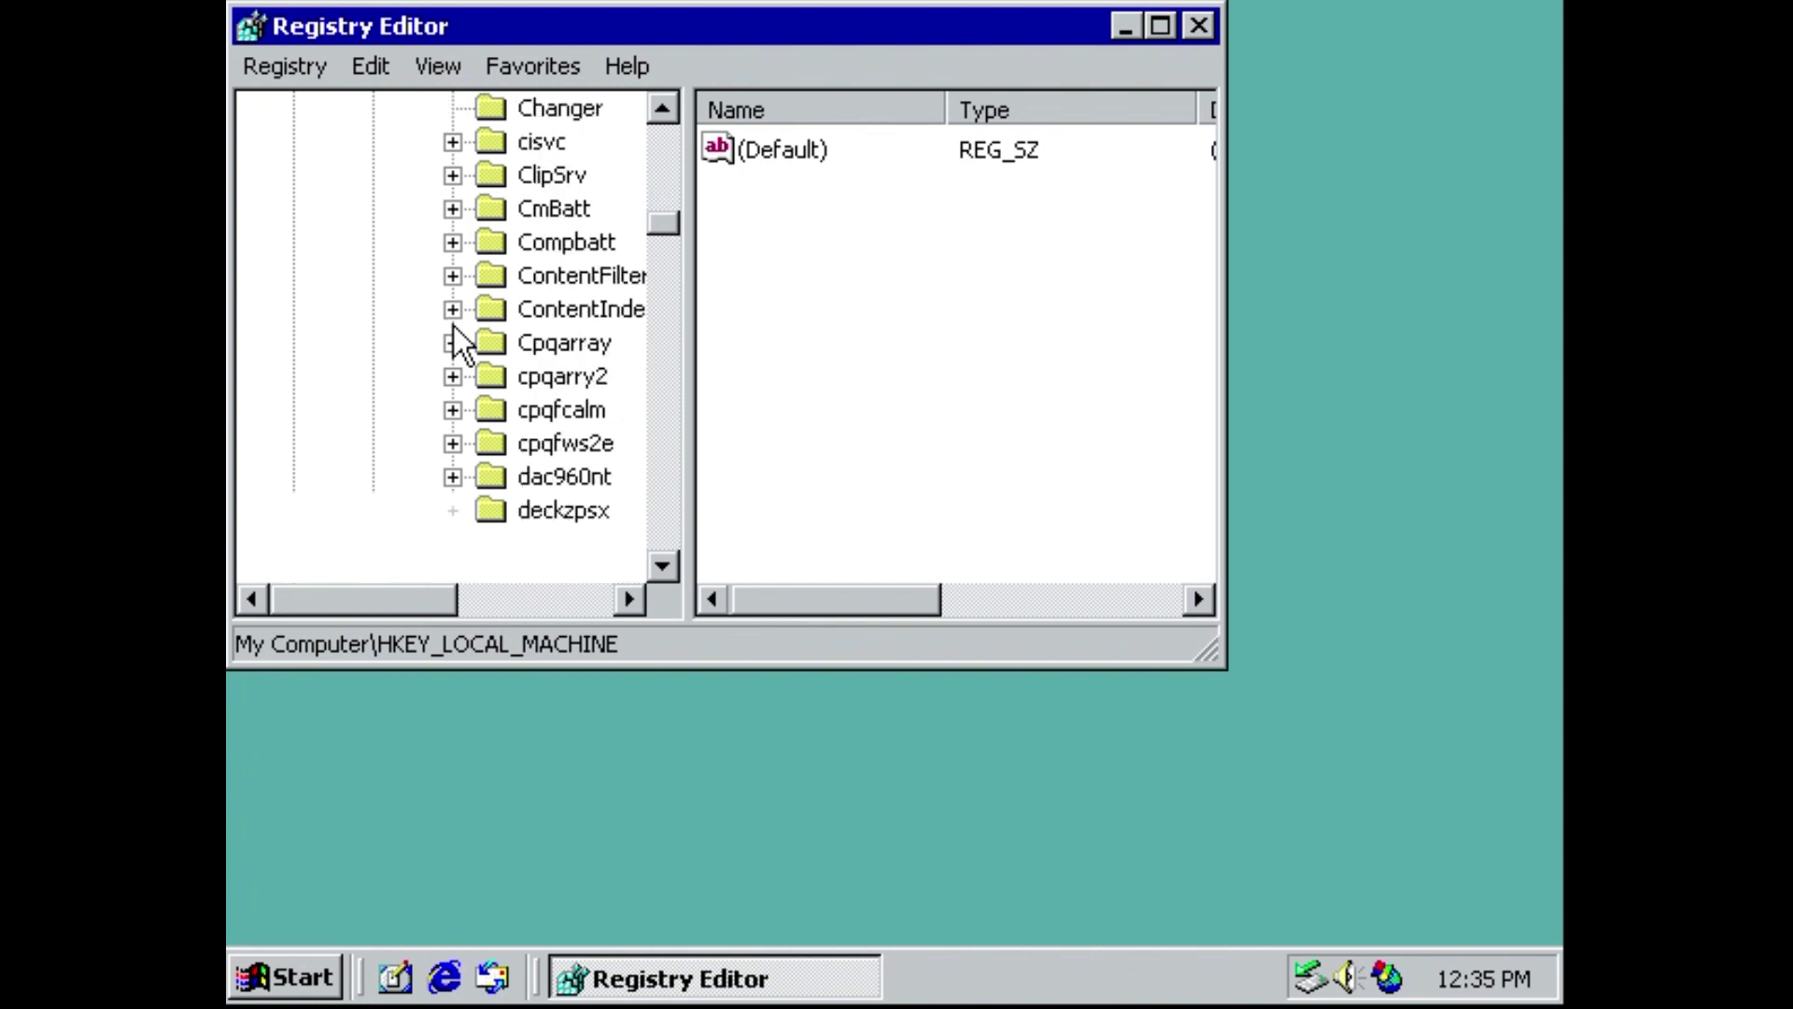
scroll(453, 327, down, 6)
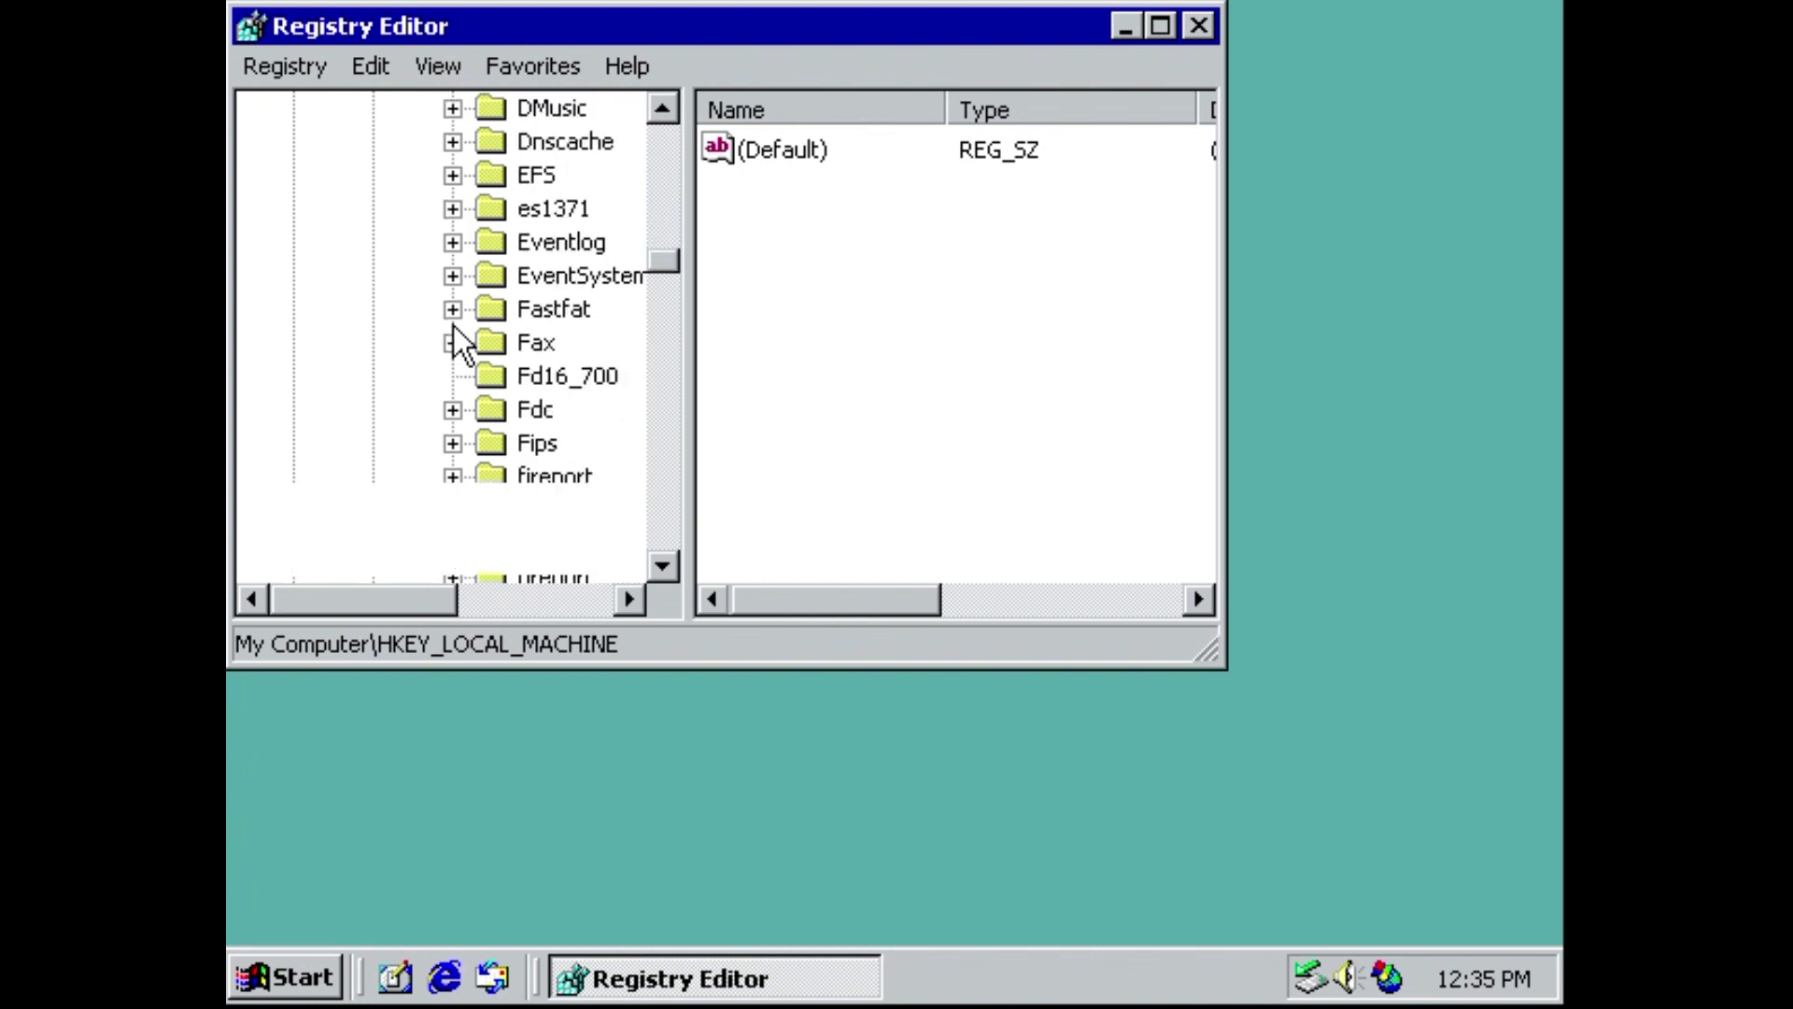
scroll(452, 327, down, 1)
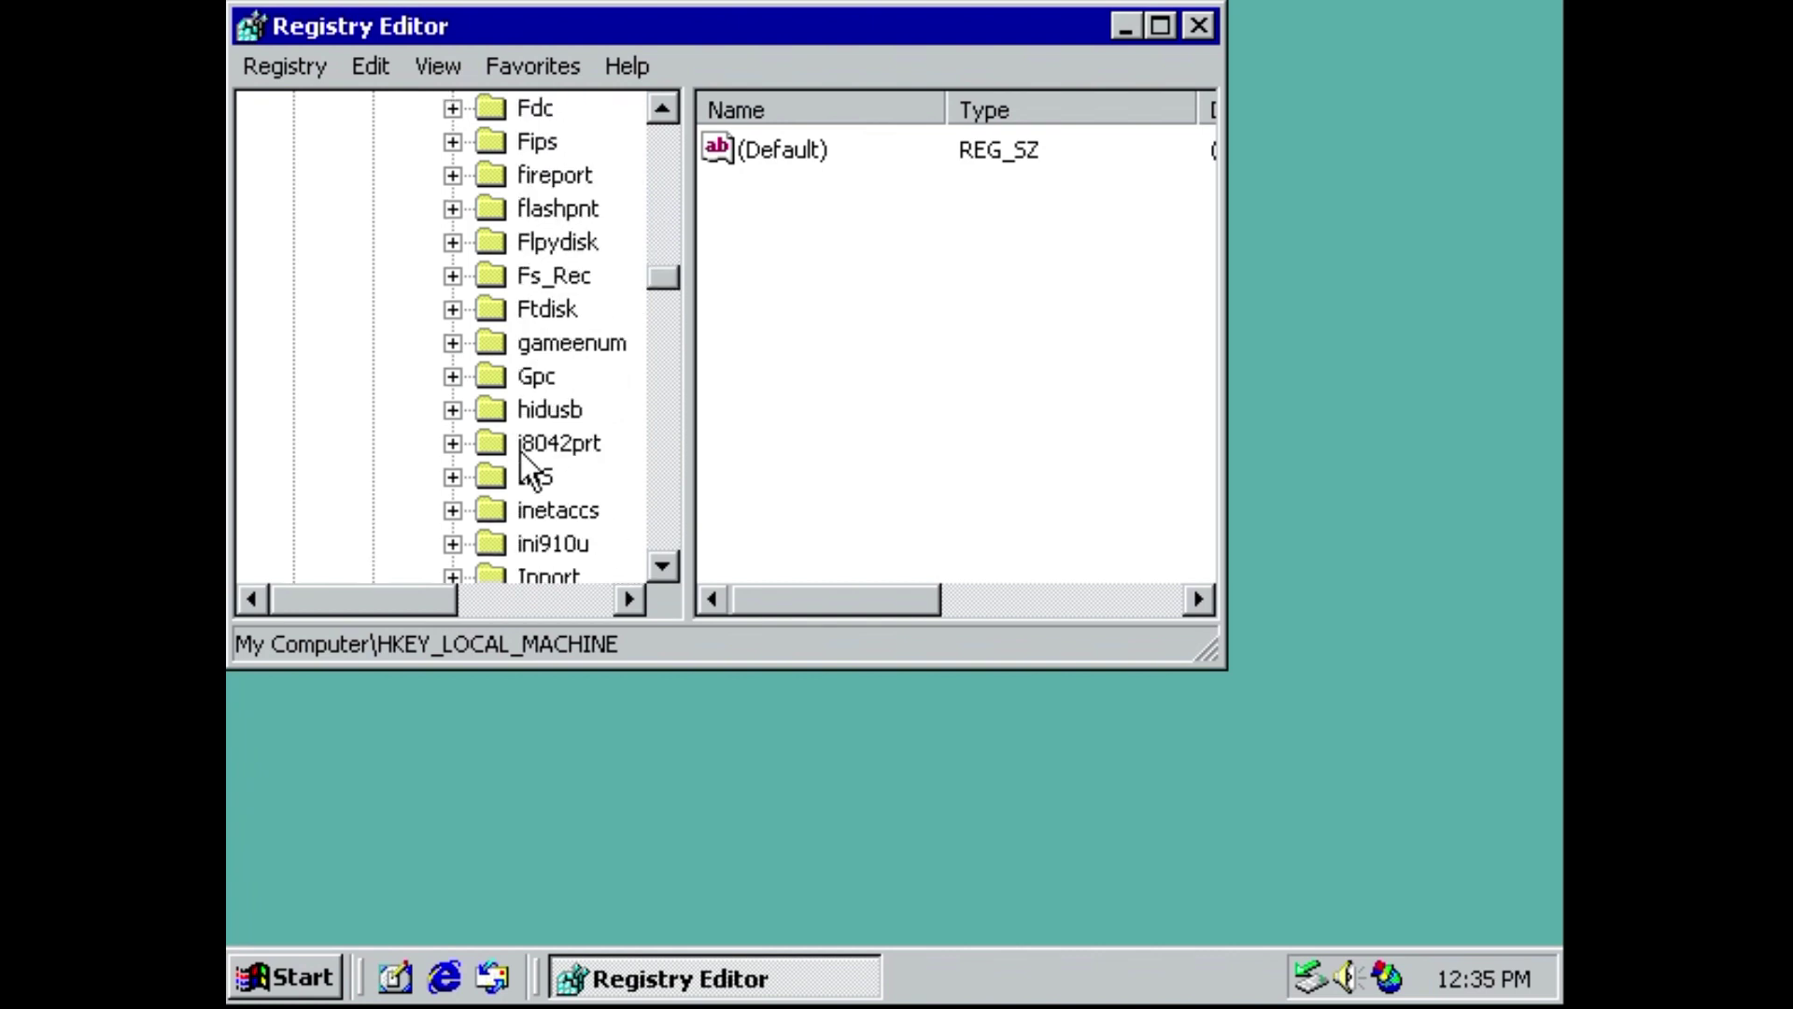
click(556, 441)
click(455, 443)
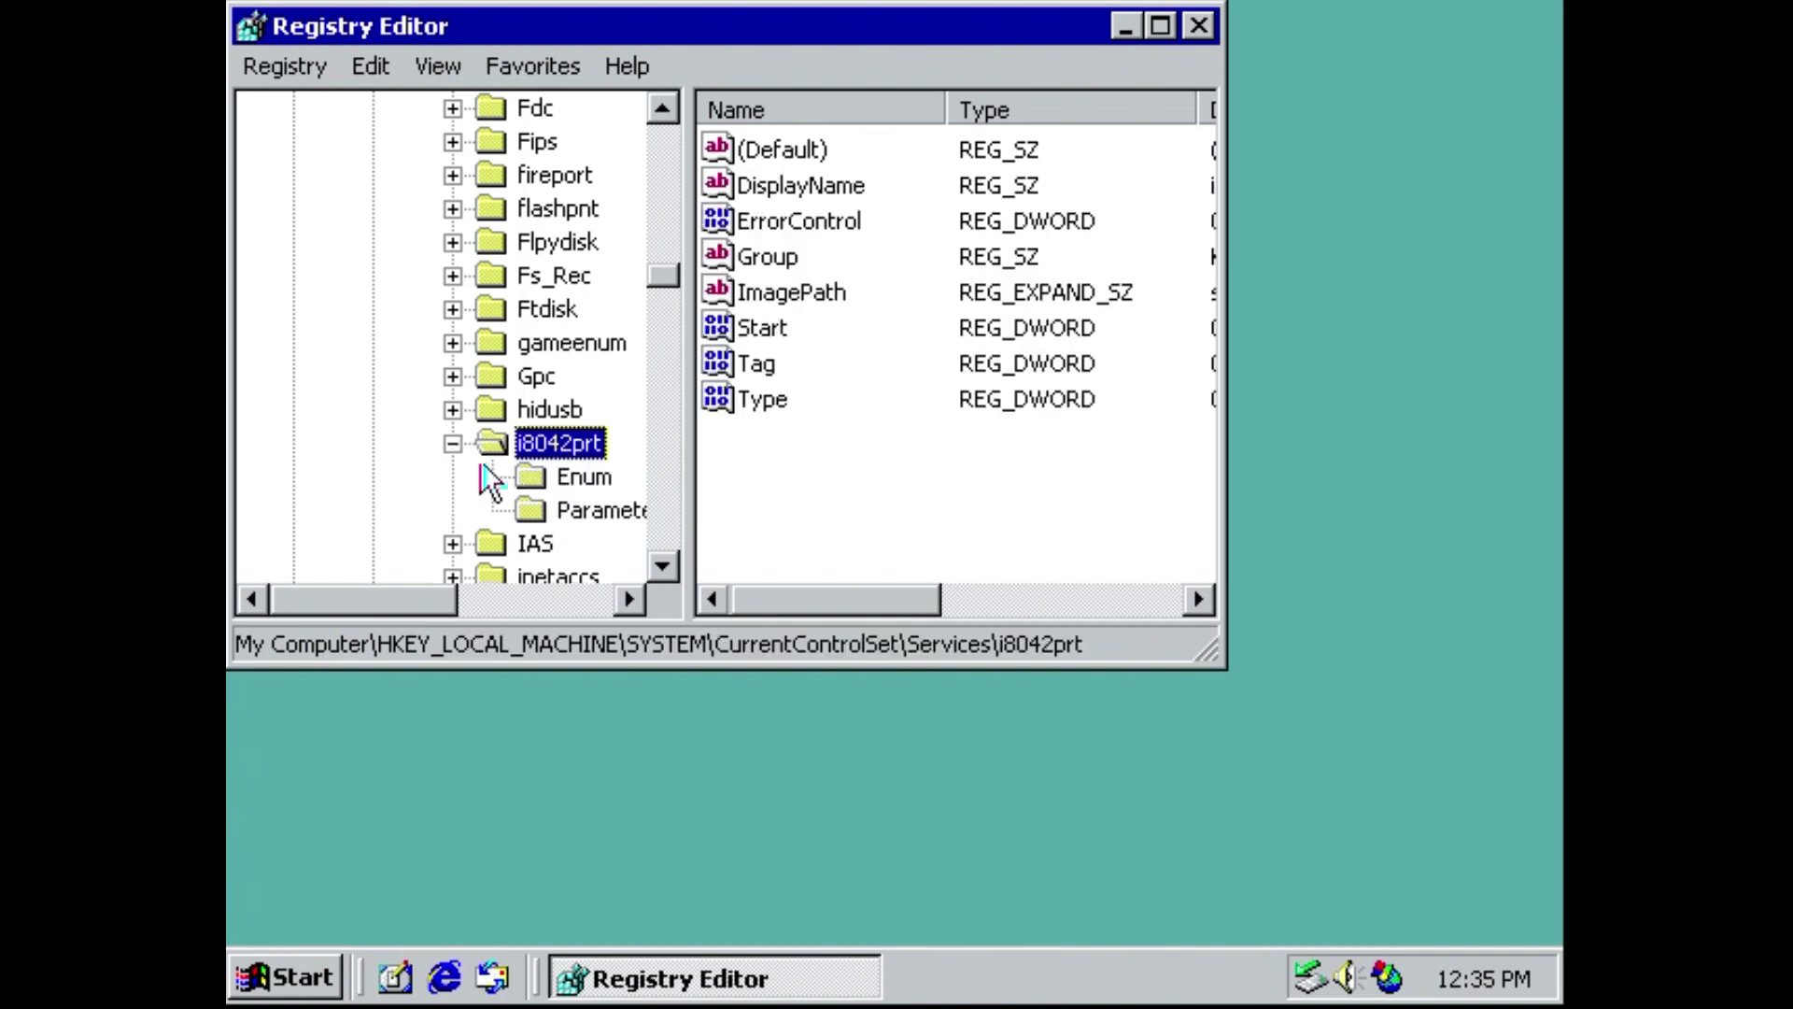
click(541, 514)
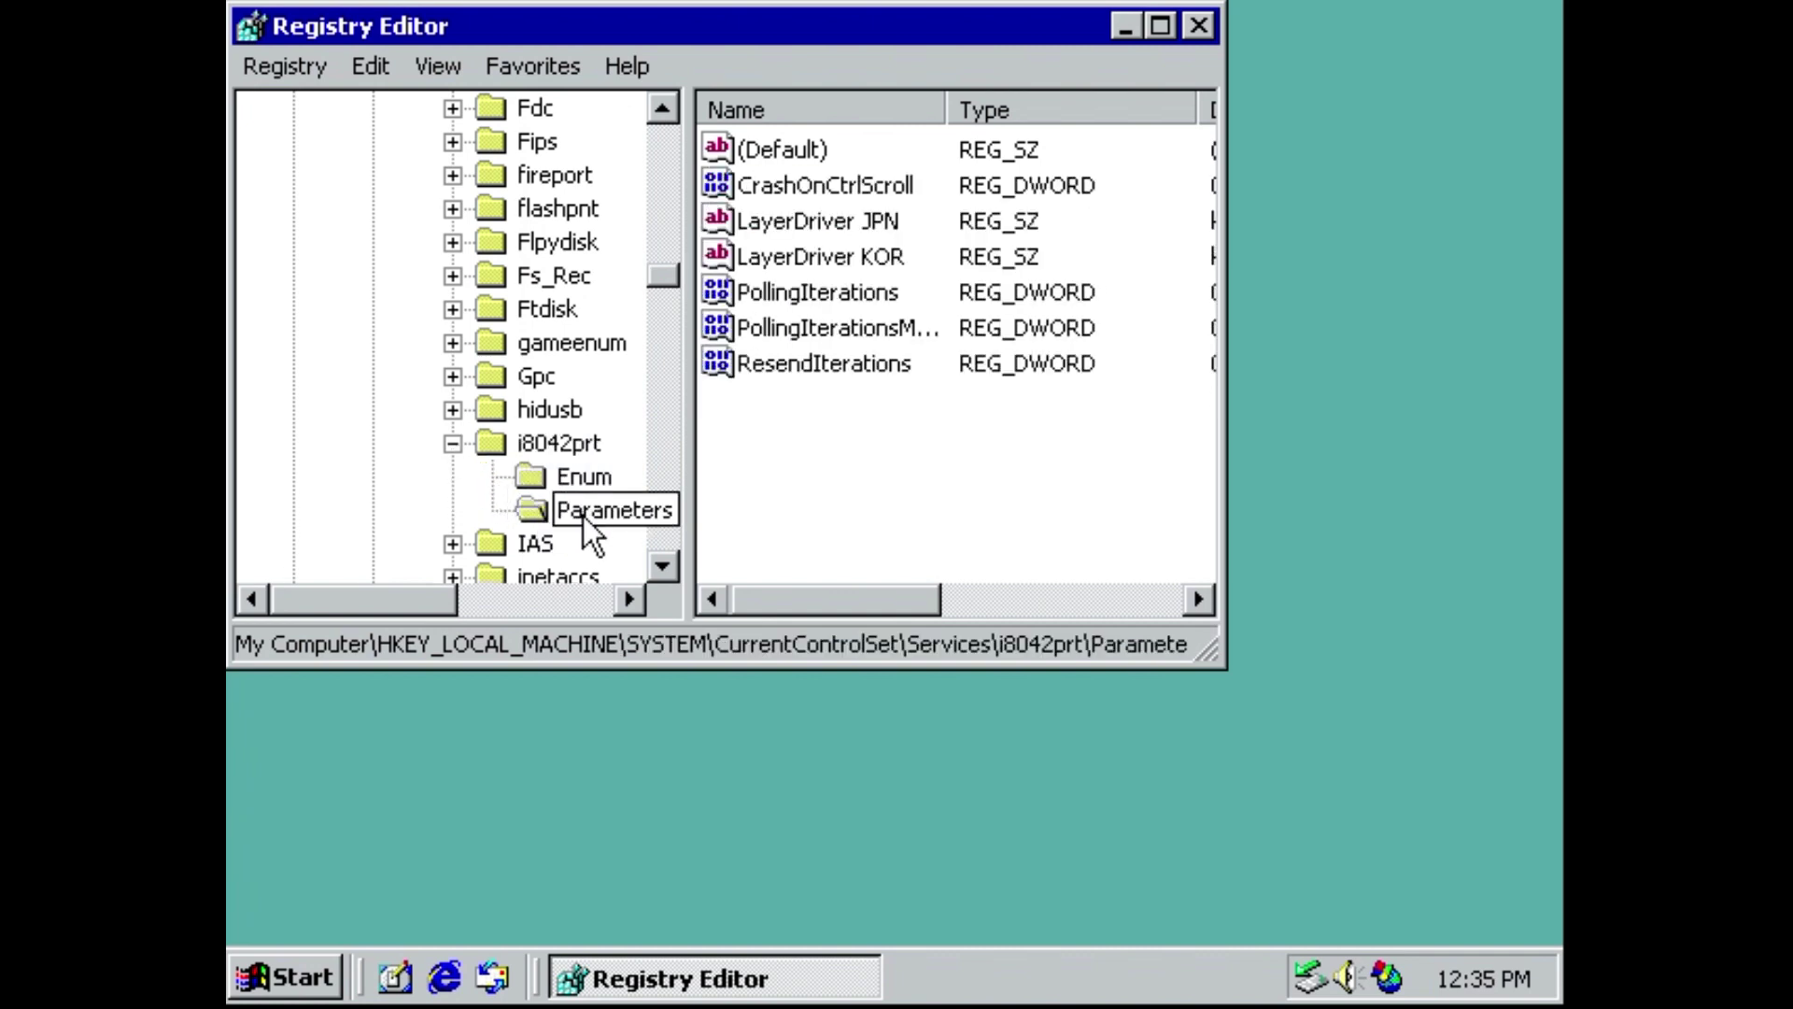
Check the value data of the CrashOnCtrlScroll DWORD and close the Registry Editor
double_click(862, 183)
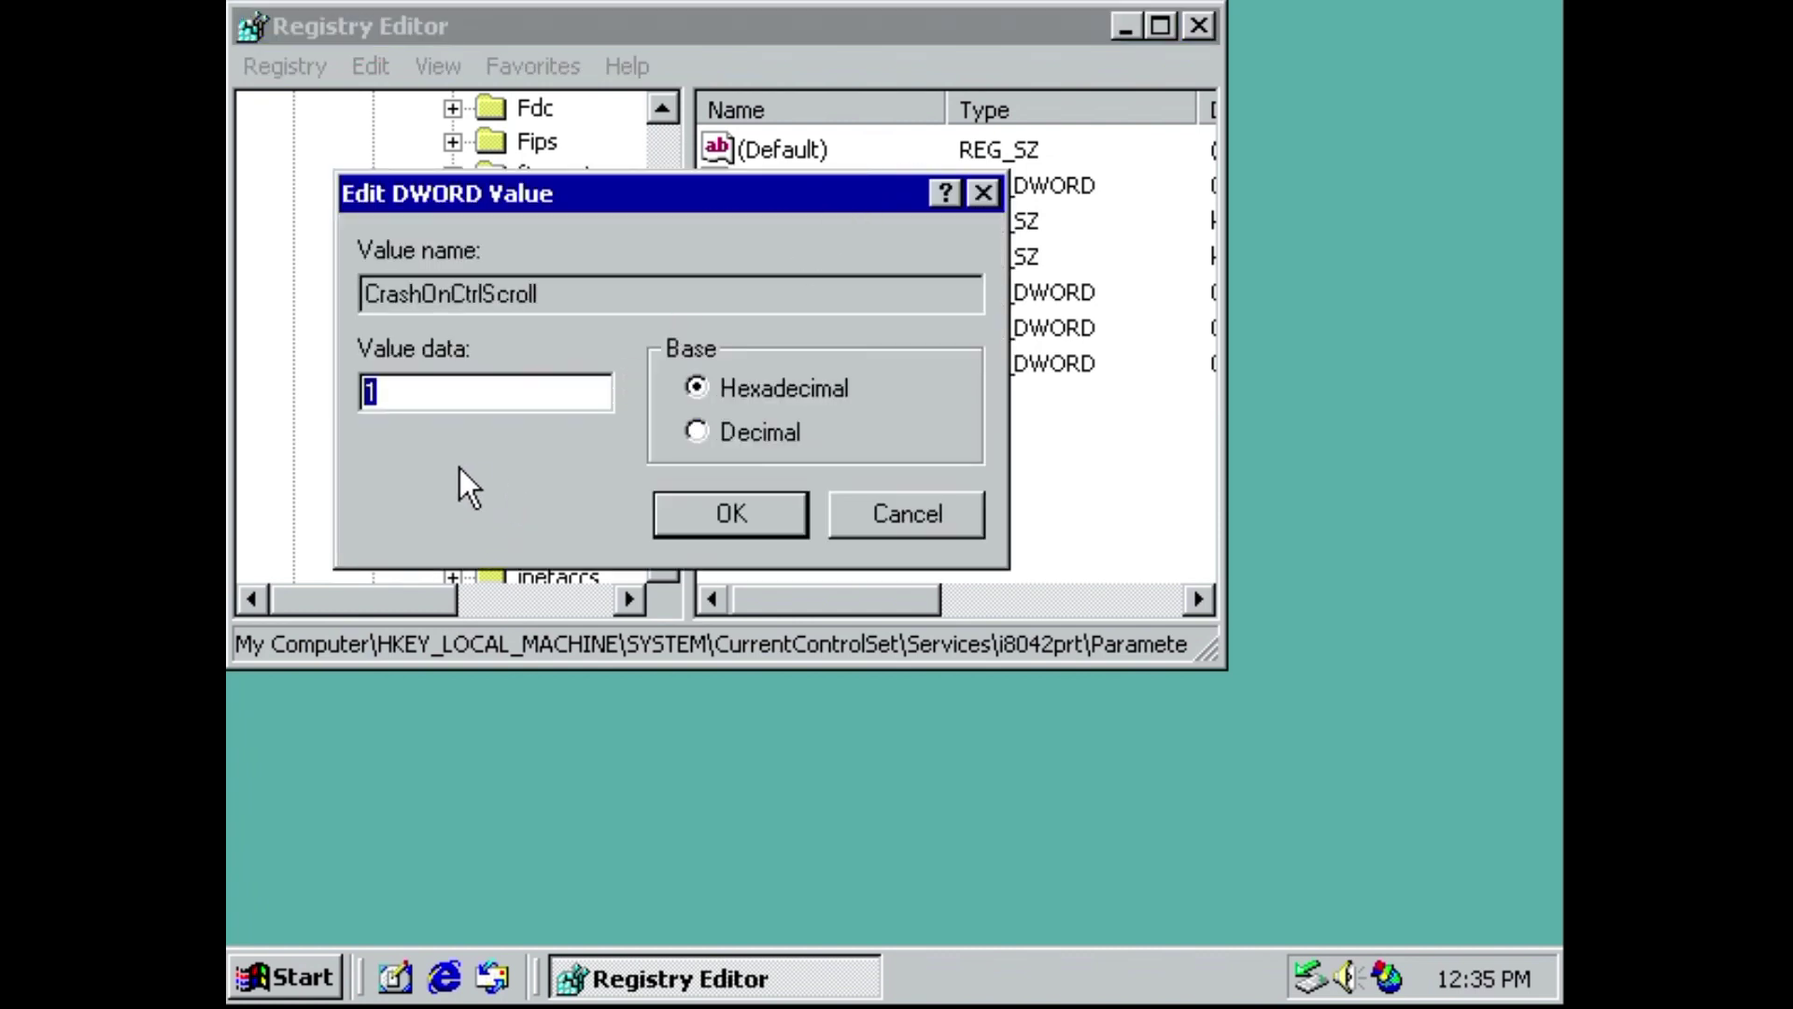
click(722, 519)
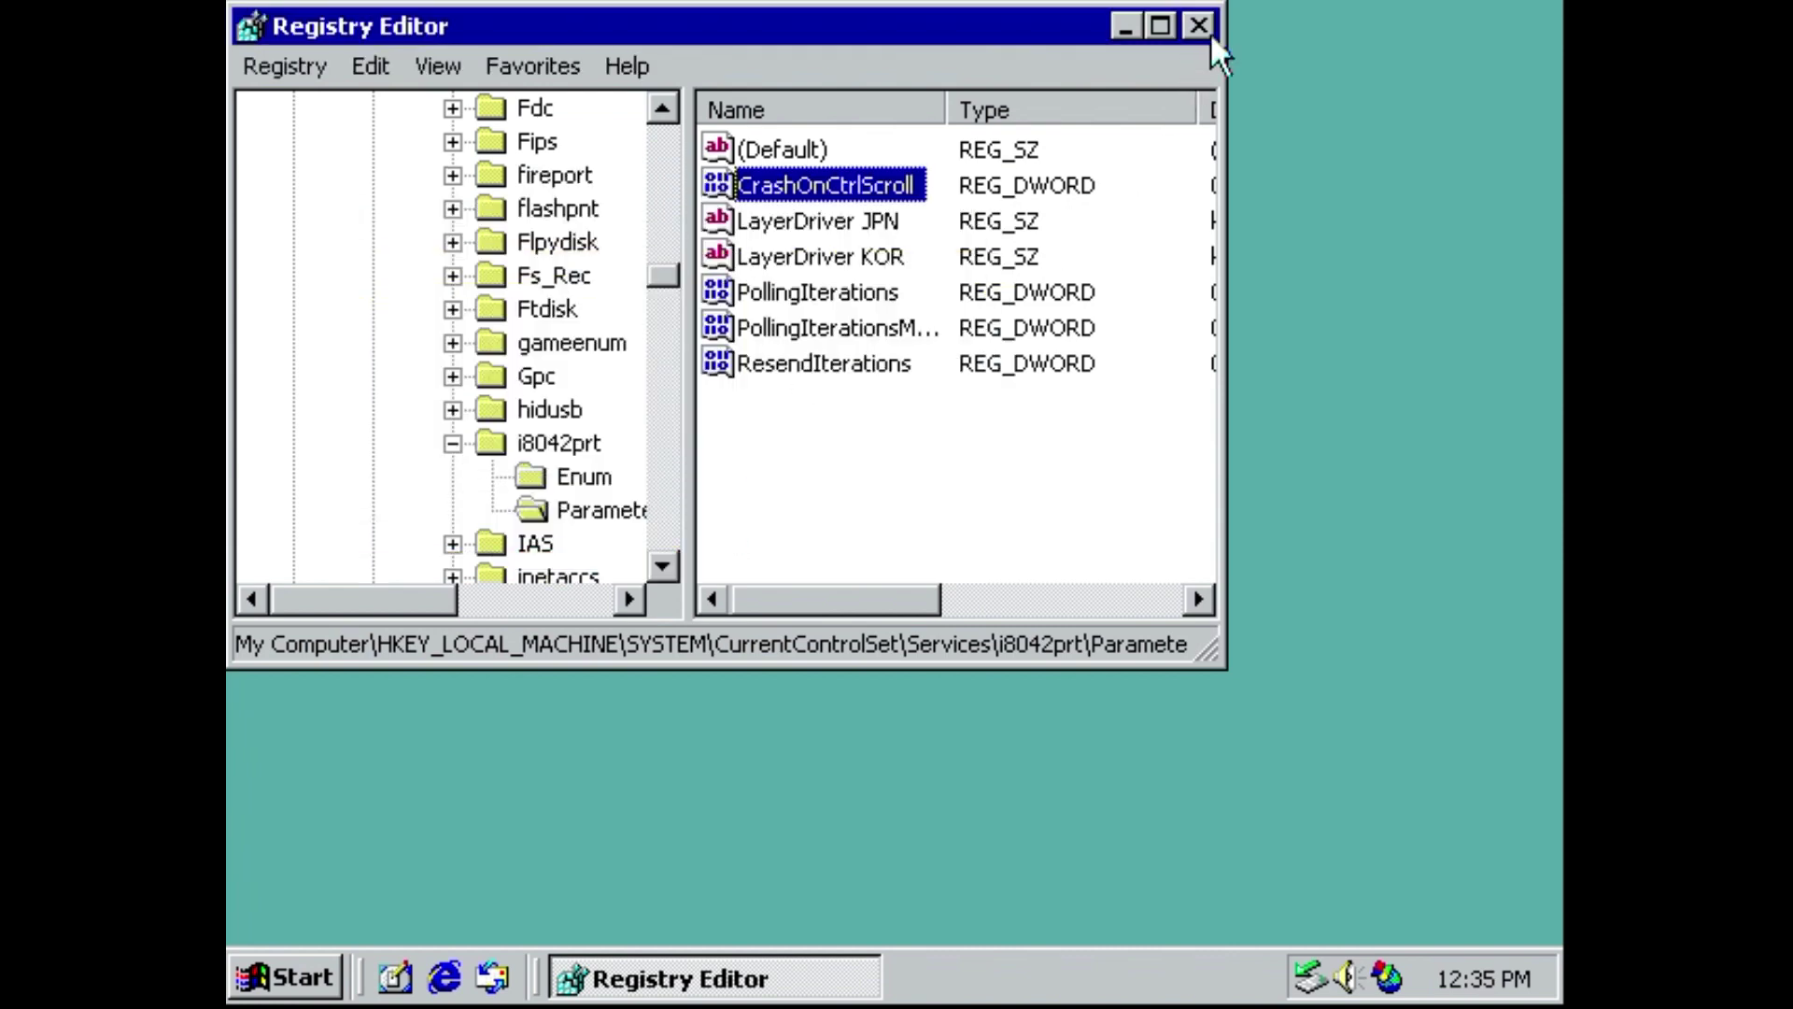
click(1198, 25)
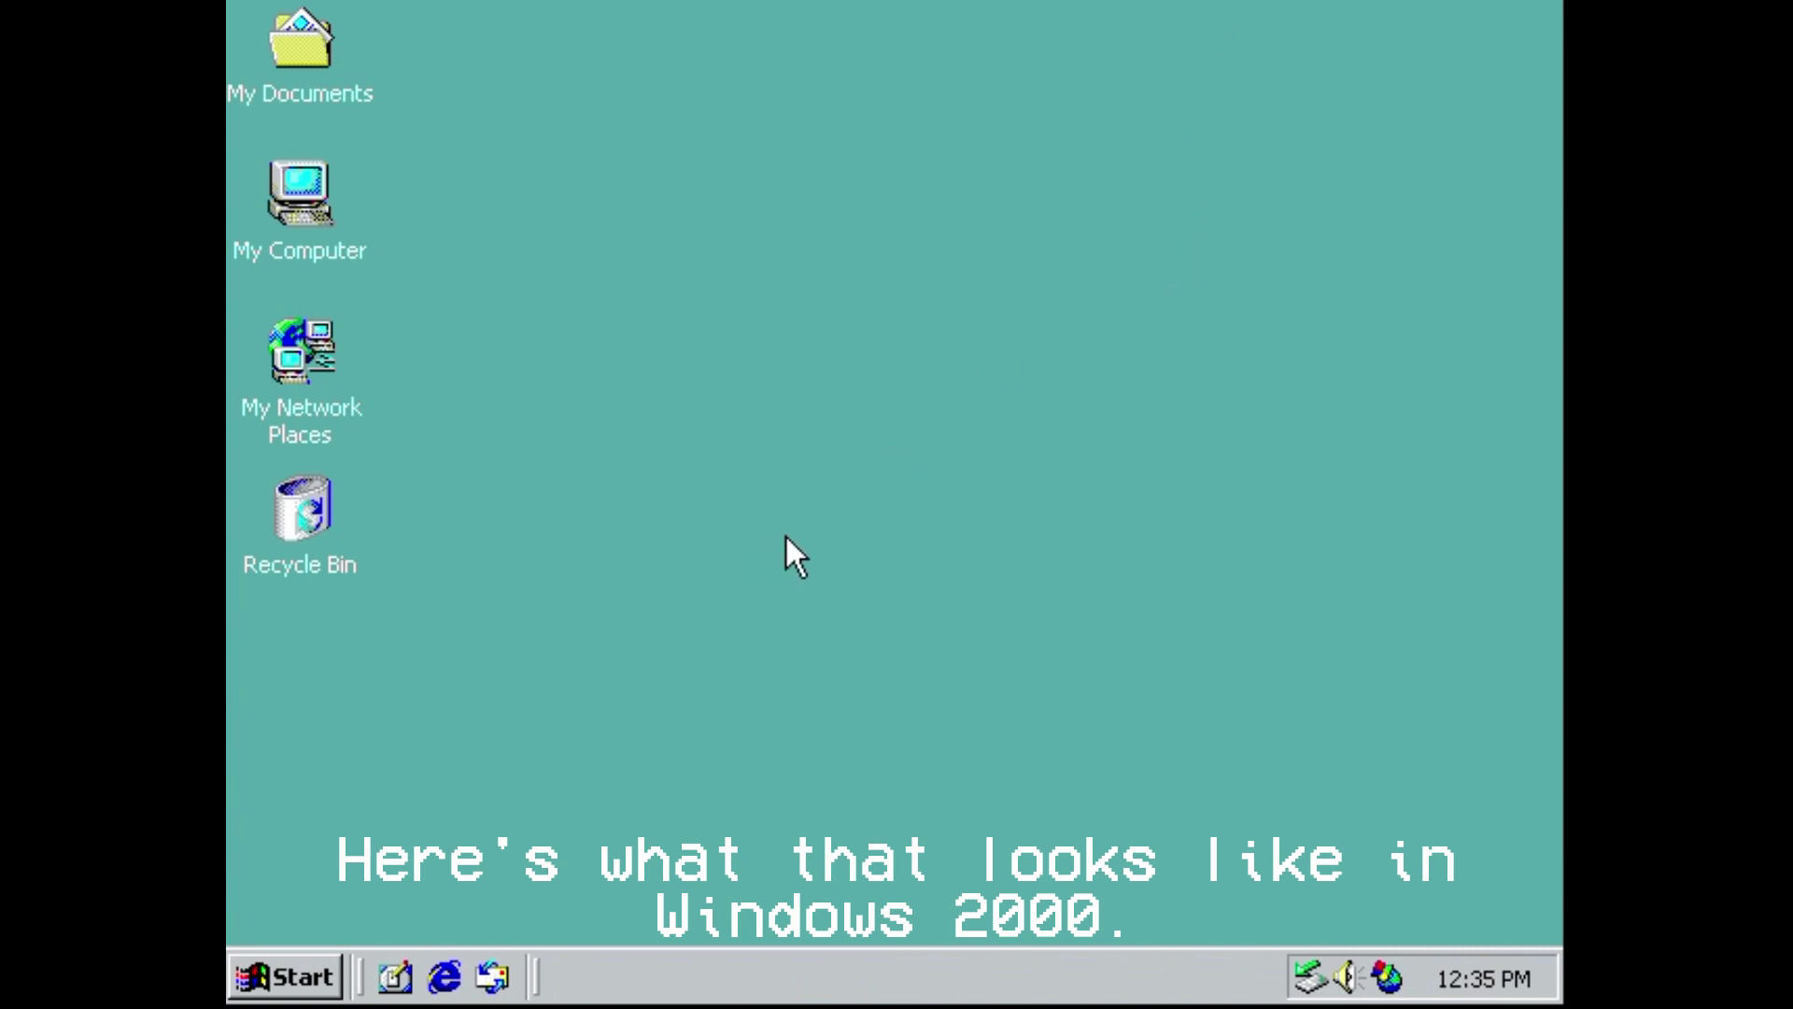
Trigger a manual blue screen from the desktop using the CrashOnCtrlScroll keyboard combination
key(ctrl+Scroll_Lock)
key(ctrl+Scroll_Lock)
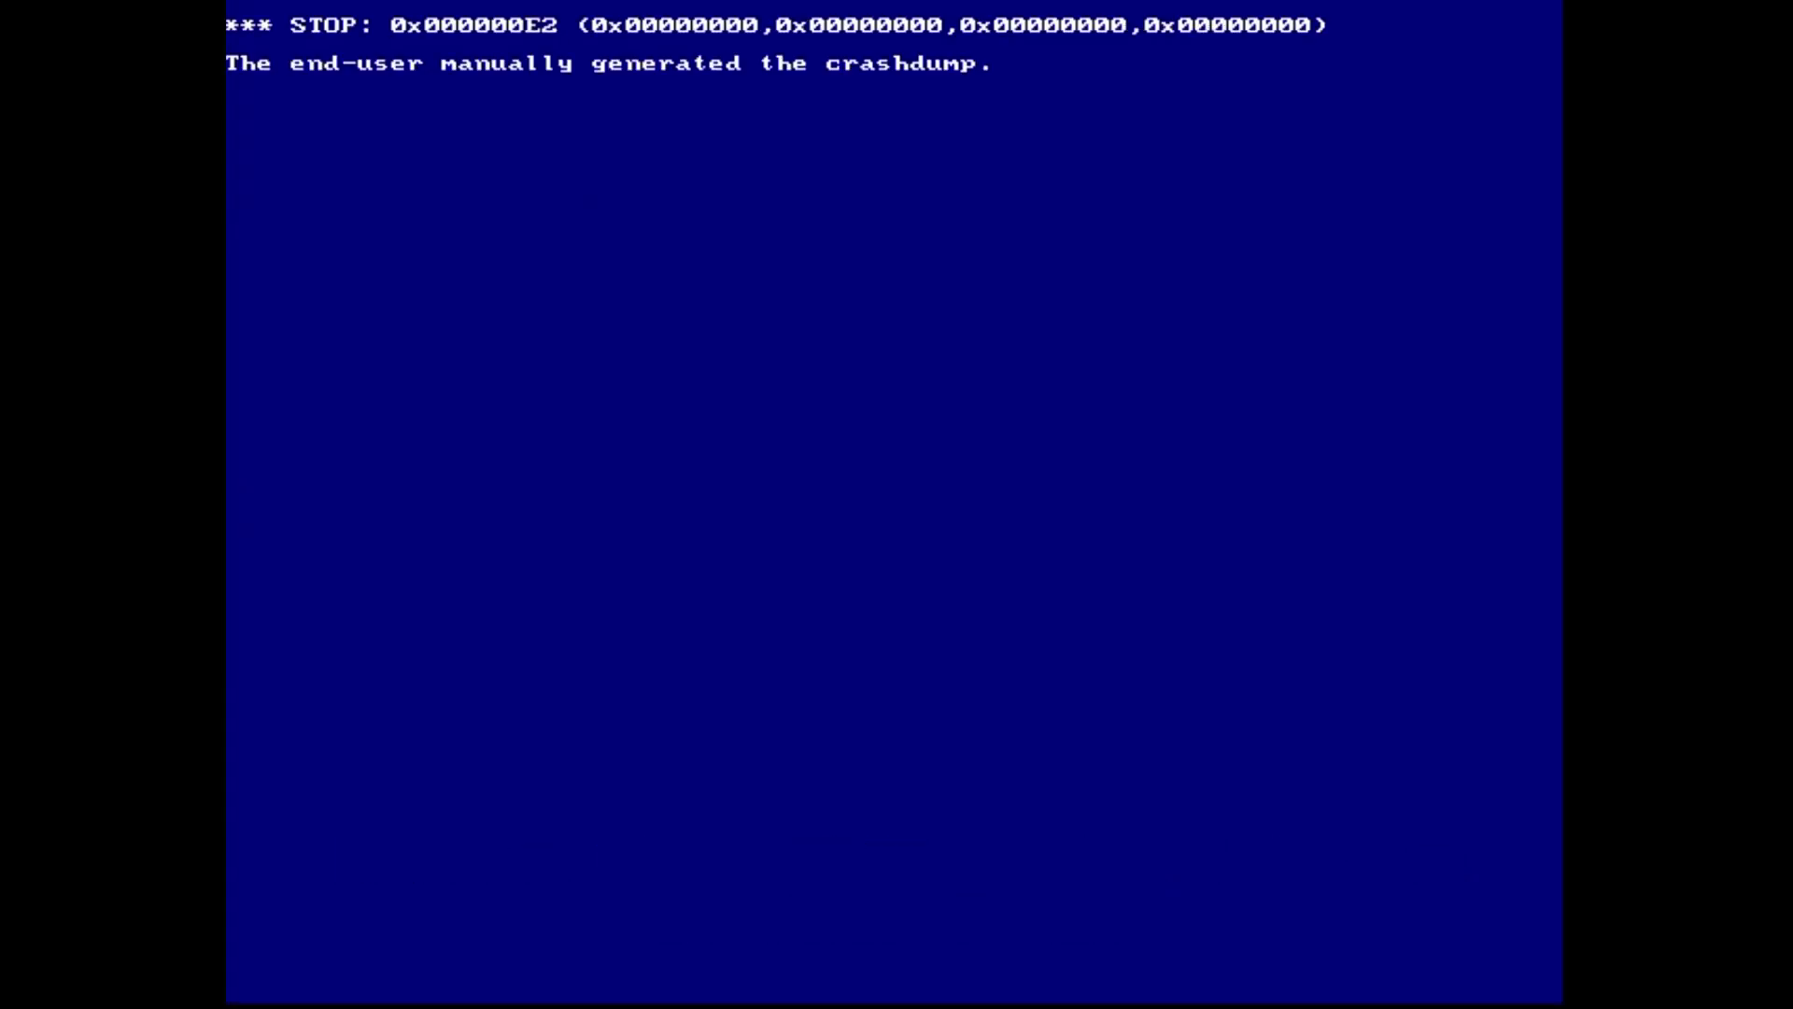